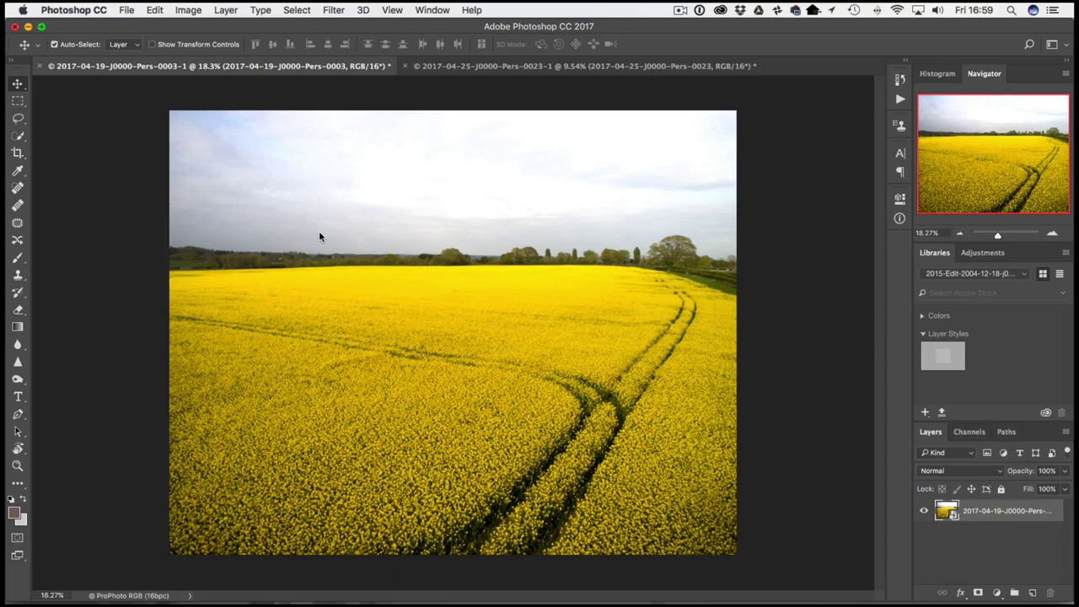
# Select and copy the entire cloudy sky image, then return to the rapeseed field document
pyautogui.click(510, 68)
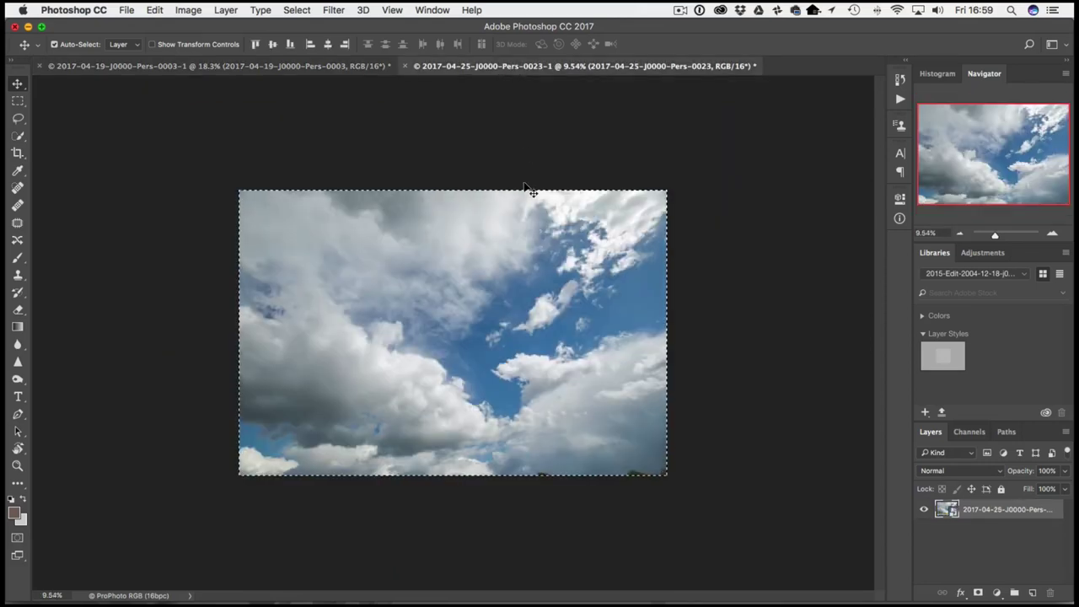
pyautogui.press('super+d')
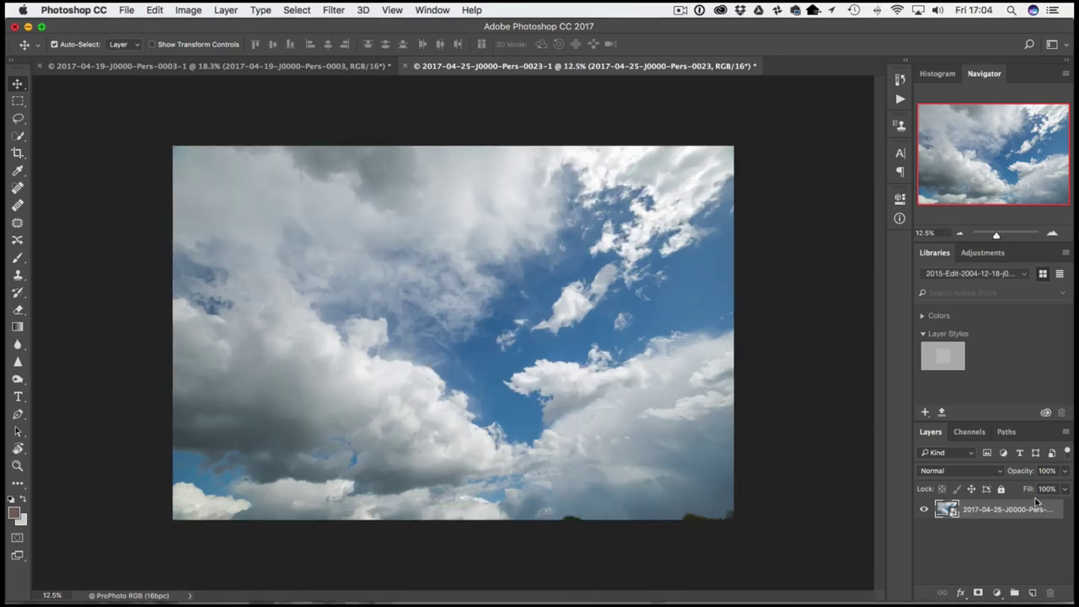
pyautogui.press('super')
pyautogui.keyDown('super'); pyautogui.click(950, 519); pyautogui.keyUp('super')
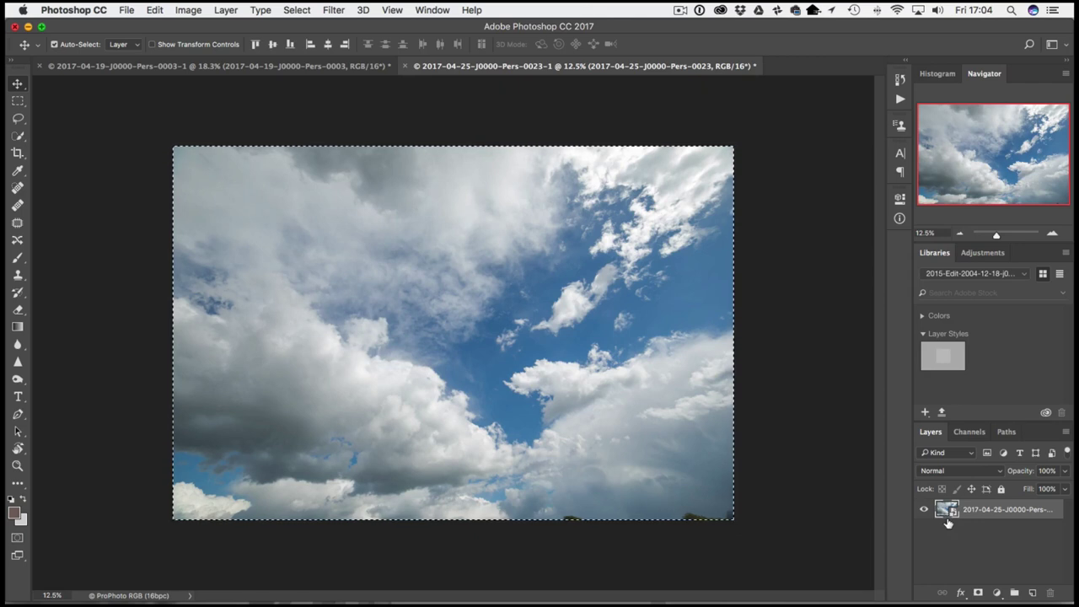
pyautogui.press('super+c')
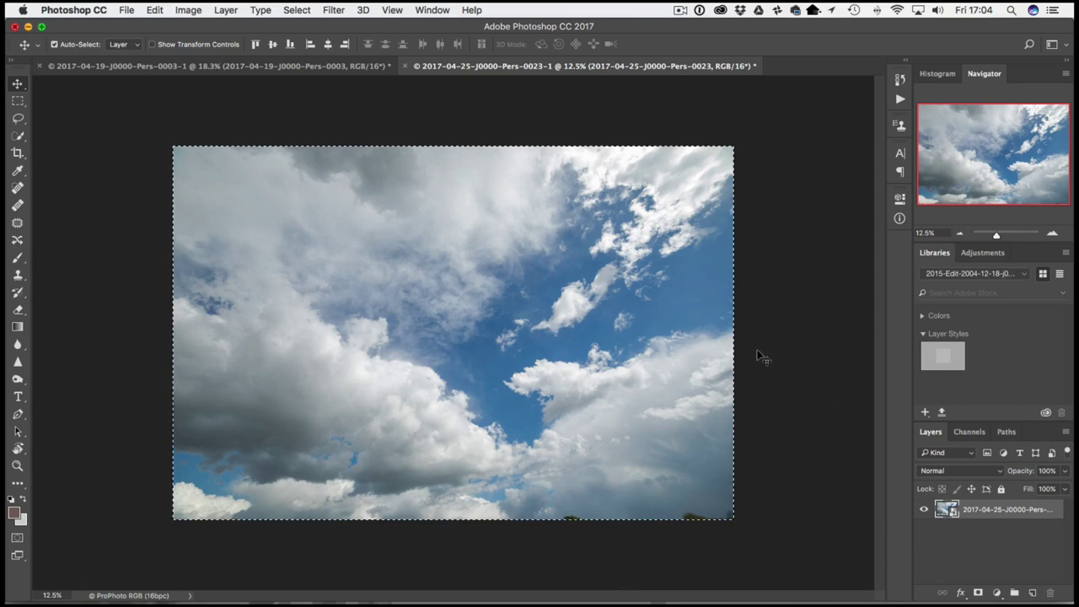
pyautogui.click(303, 66)
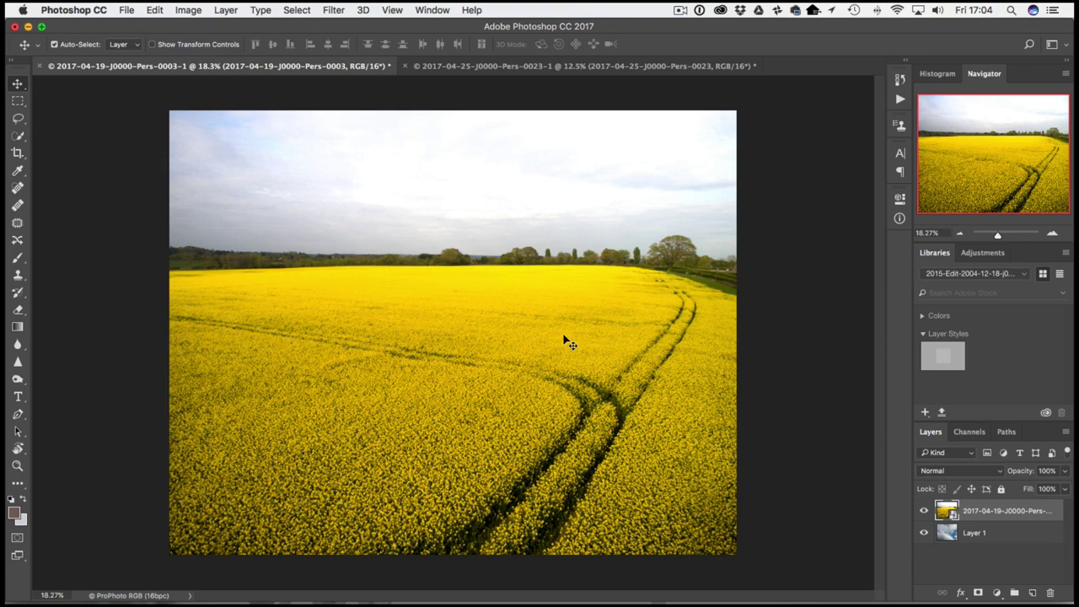
# Paste the sky, delete the extra Layer 1 copy, and move Layer 2 beneath the field photo
pyautogui.press('super+v')
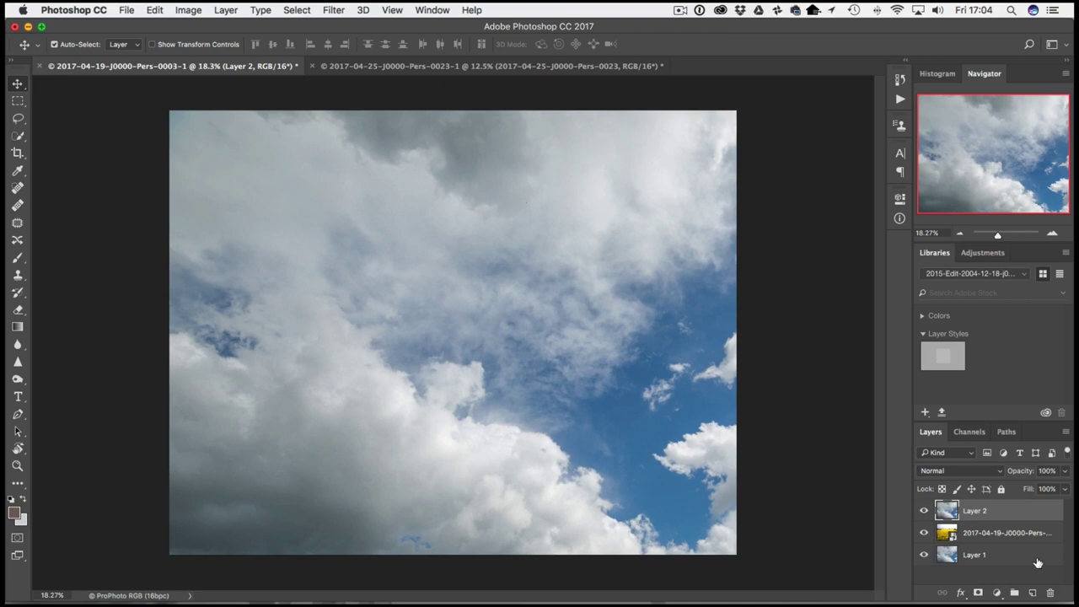
pyautogui.moveTo(1039, 560); pyautogui.dragTo(1050, 591)
pyautogui.moveTo(1012, 512); pyautogui.dragTo(1038, 540)
pyautogui.click(996, 538)
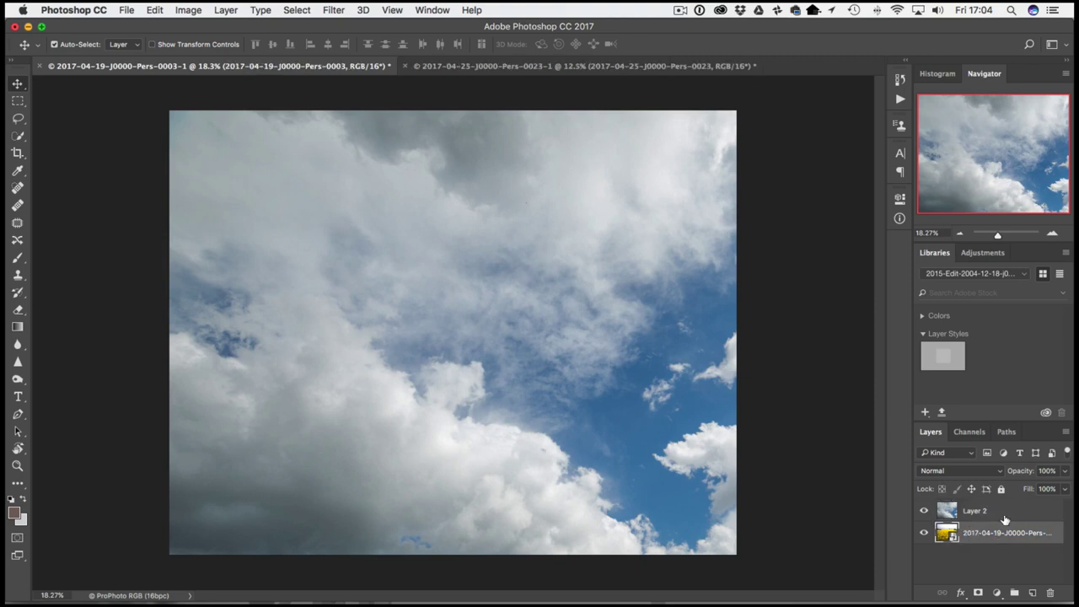
pyautogui.click(1004, 516)
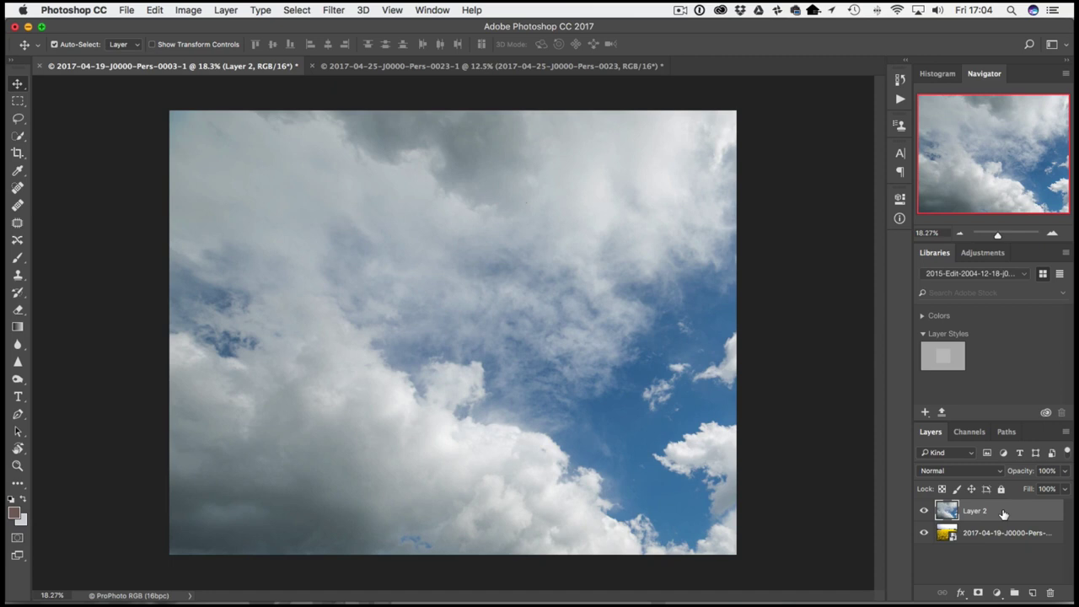
pyautogui.moveTo(1003, 514); pyautogui.dragTo(1003, 541)
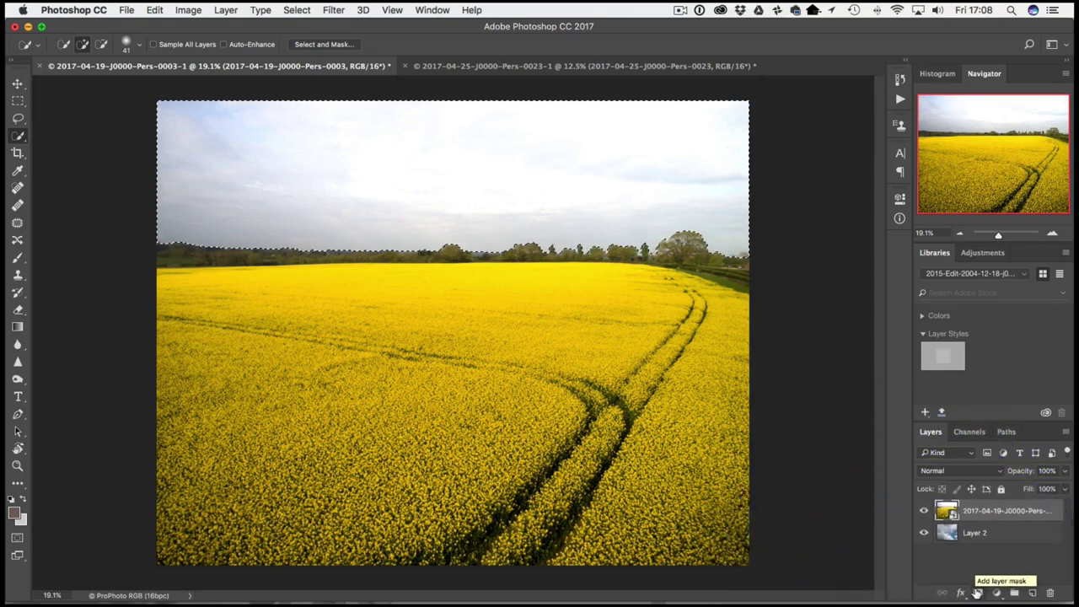
# Add a layer mask to the field photo from the sky selection and target that mask
pyautogui.click(976, 593)
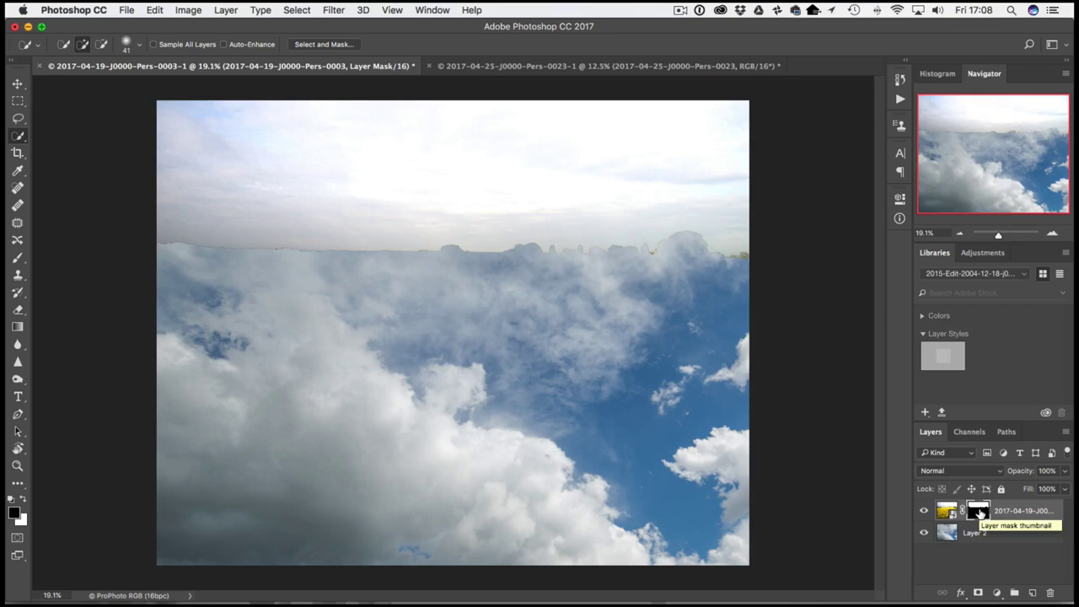
pyautogui.keyDown('shift'); pyautogui.click(980, 512); pyautogui.keyUp('shift')
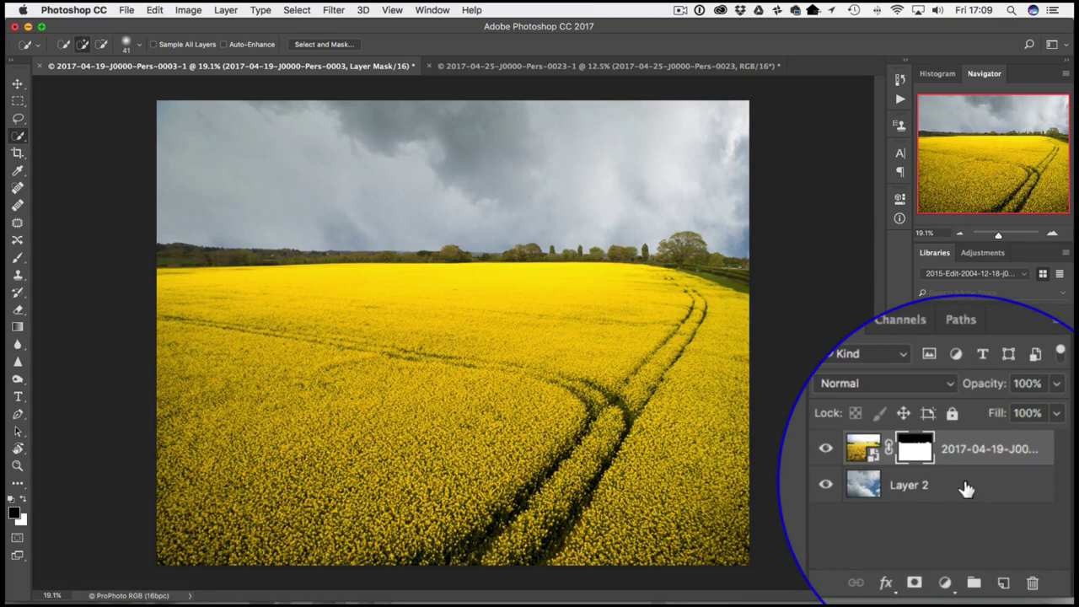
# Free-transform Layer 2's clouds to about 71% scale and move them up above the horizon
pyautogui.click(962, 488)
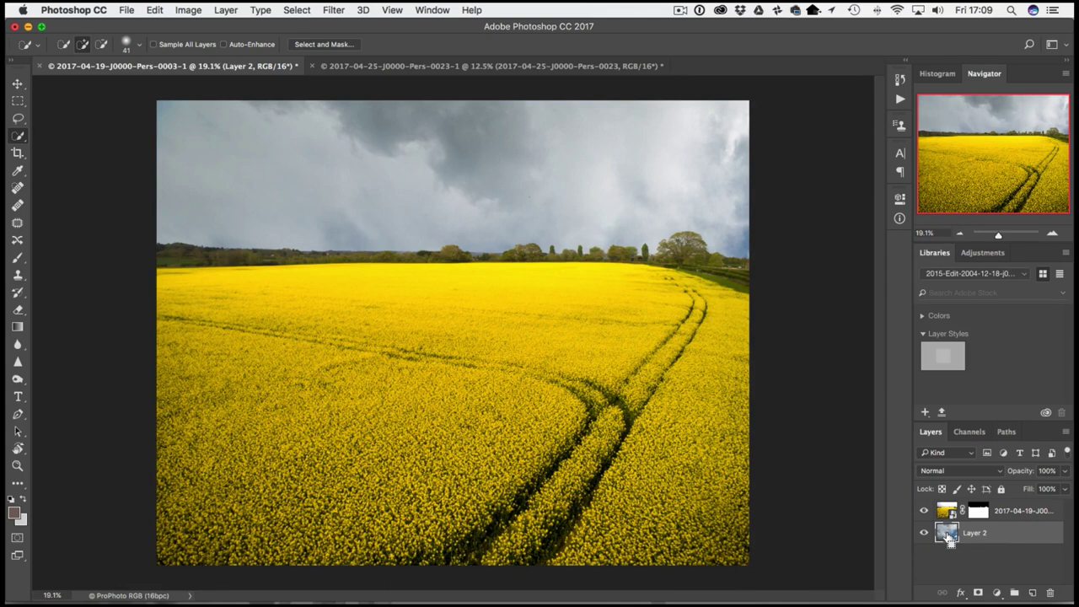
pyautogui.keyDown('super'); pyautogui.click(948, 535); pyautogui.keyUp('super')
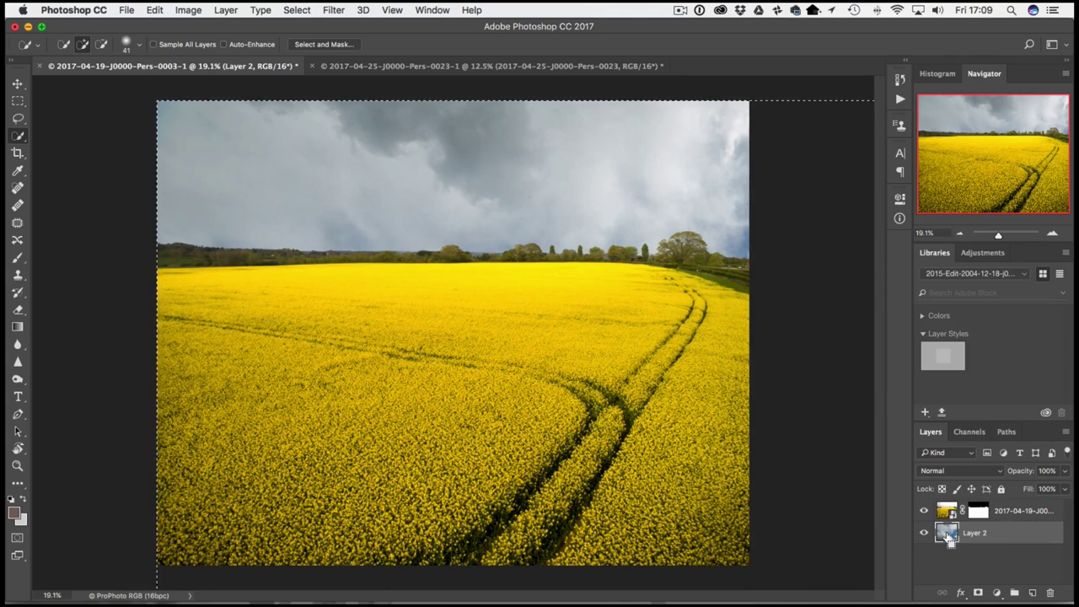
pyautogui.press('super+t')
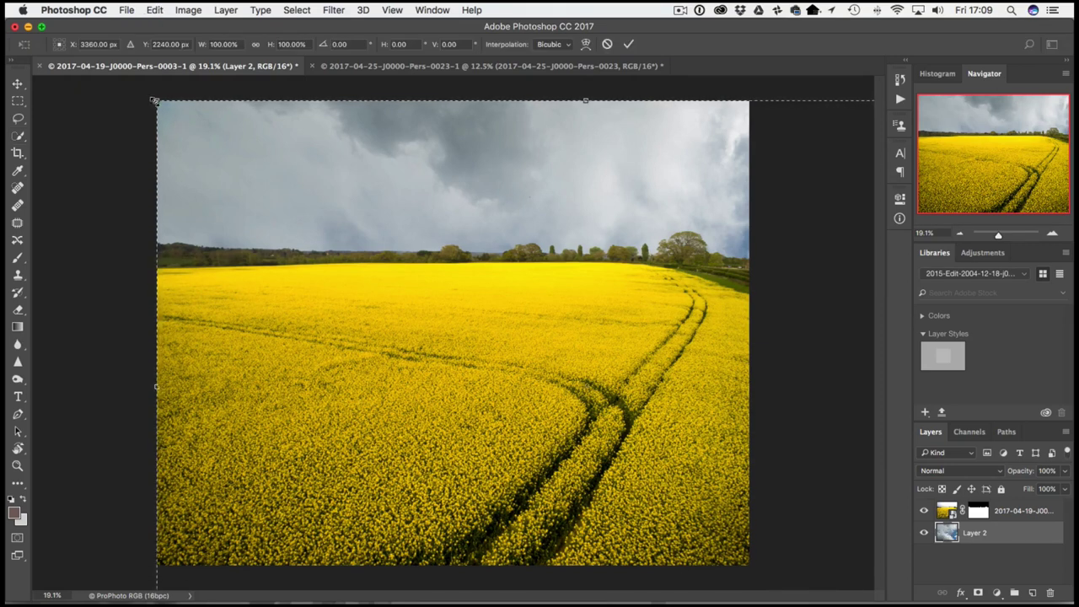
pyautogui.moveTo(172, 122); pyautogui.dragTo(138, 77)
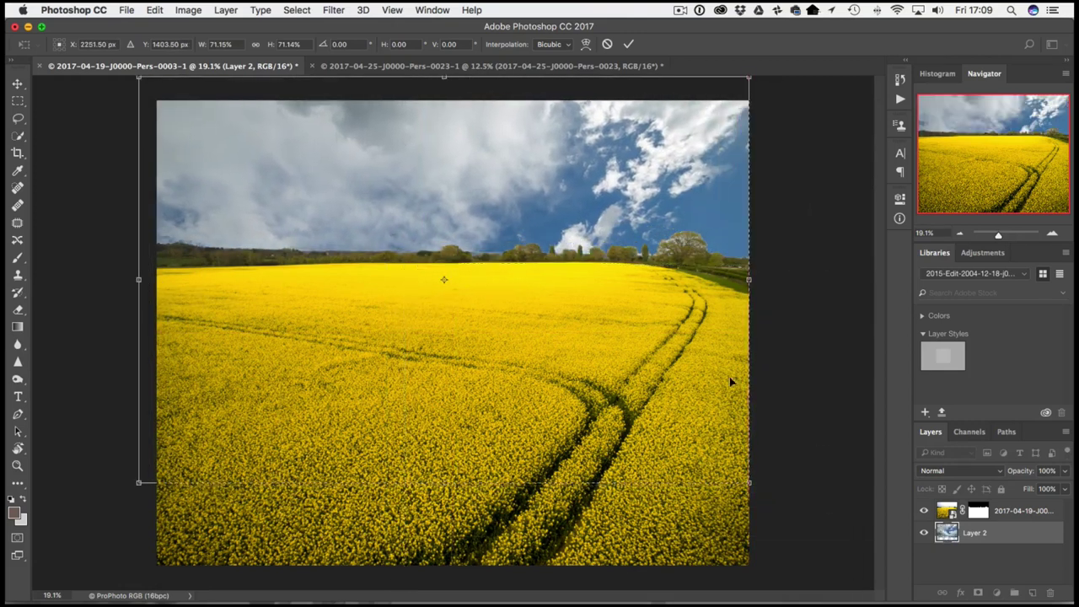
pyautogui.moveTo(747, 480); pyautogui.dragTo(779, 480)
pyautogui.moveTo(587, 388); pyautogui.dragTo(583, 184)
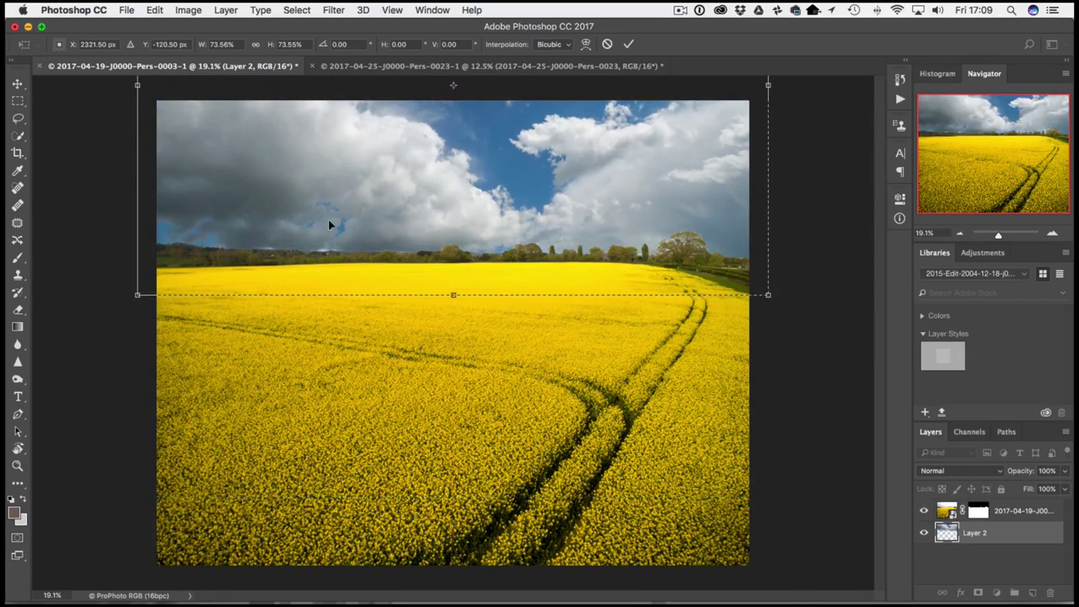
pyautogui.moveTo(358, 232)
pyautogui.mouseDown()
pyautogui.moveTo(355, 199)
pyautogui.moveTo(362, 214)
pyautogui.mouseUp()
pyautogui.press('super+minus')
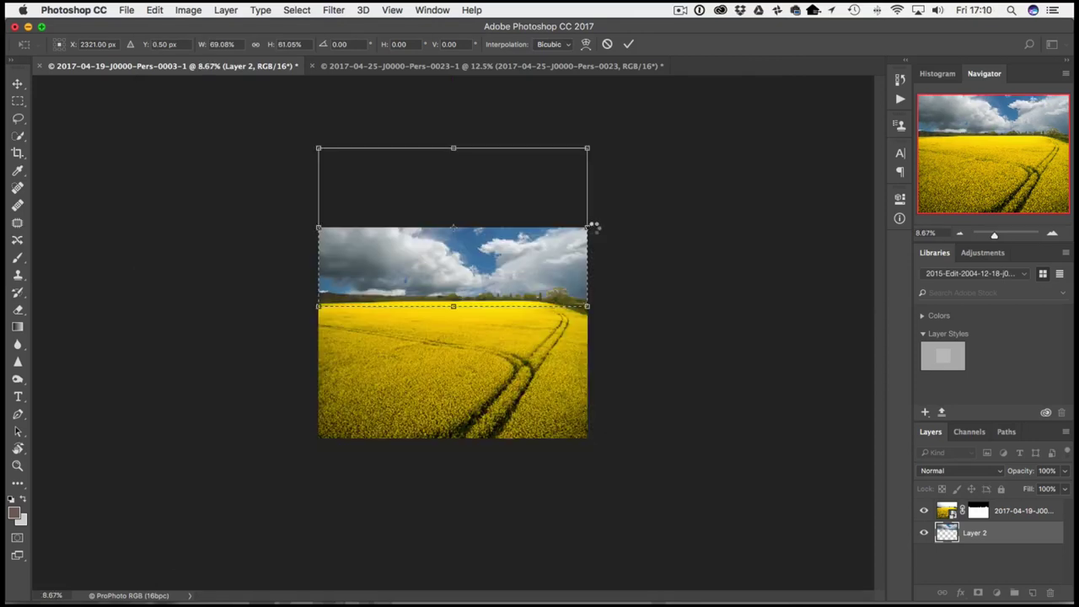
# Commit the cloud layer transform and clear the selection
pyautogui.press('Return')
pyautogui.press('w')
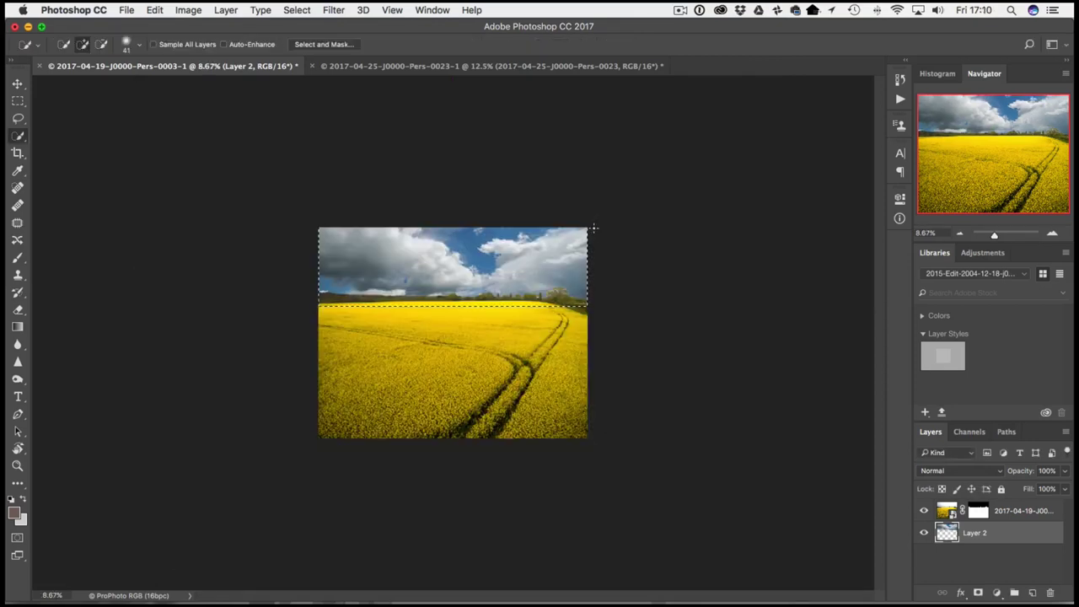
pyautogui.press('super+d')
# Zoom in to inspect the treeline at right, zoom back out, and reselect Layer 2
pyautogui.click(18, 465)
pyautogui.click(491, 324)
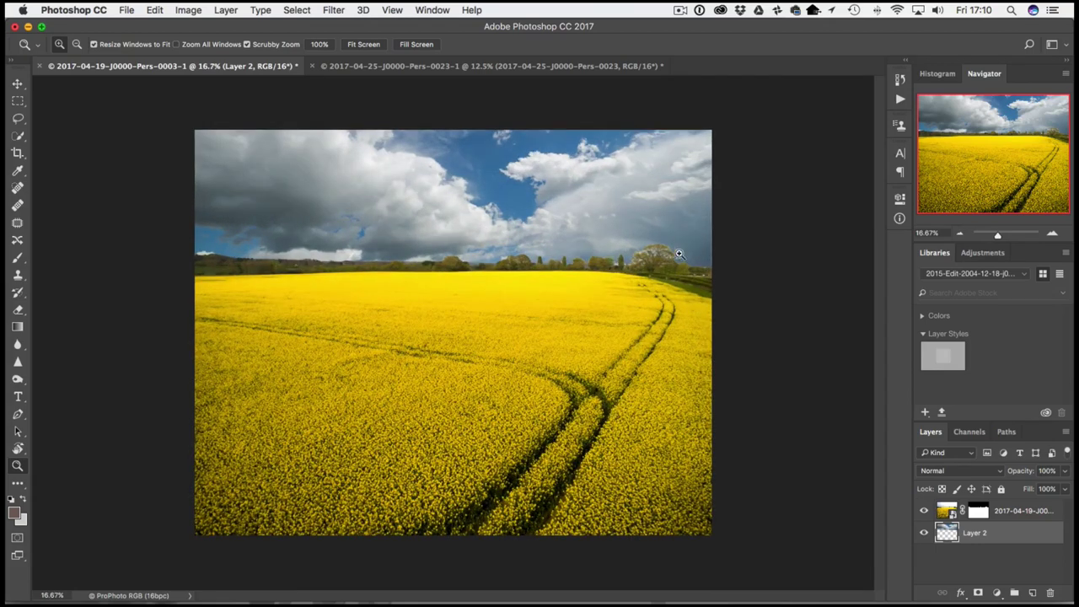
pyautogui.moveTo(679, 246); pyautogui.dragTo(703, 272)
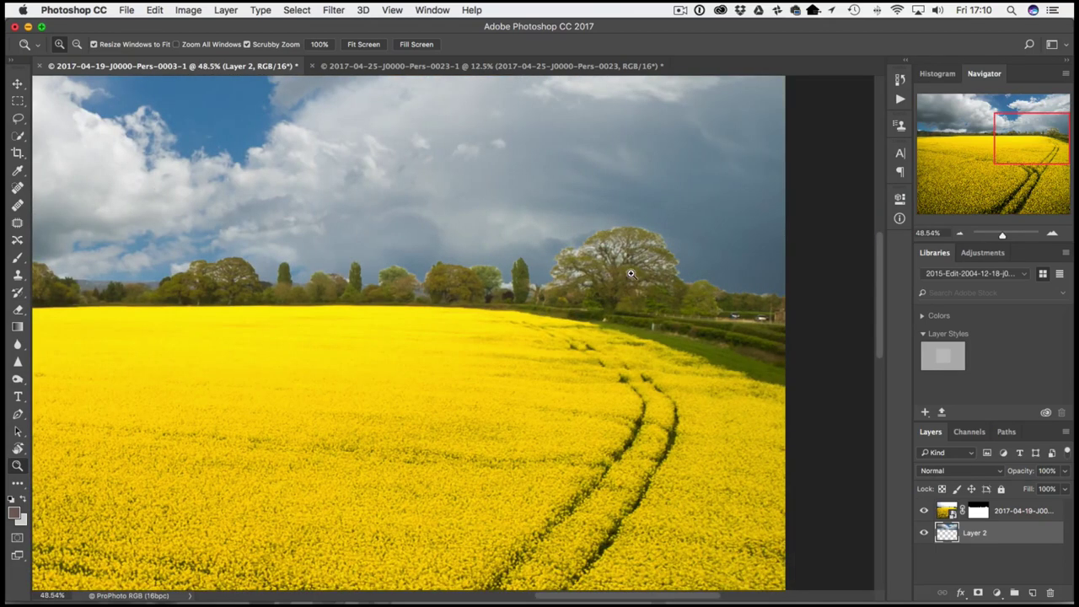
pyautogui.moveTo(539, 371); pyautogui.dragTo(487, 317)
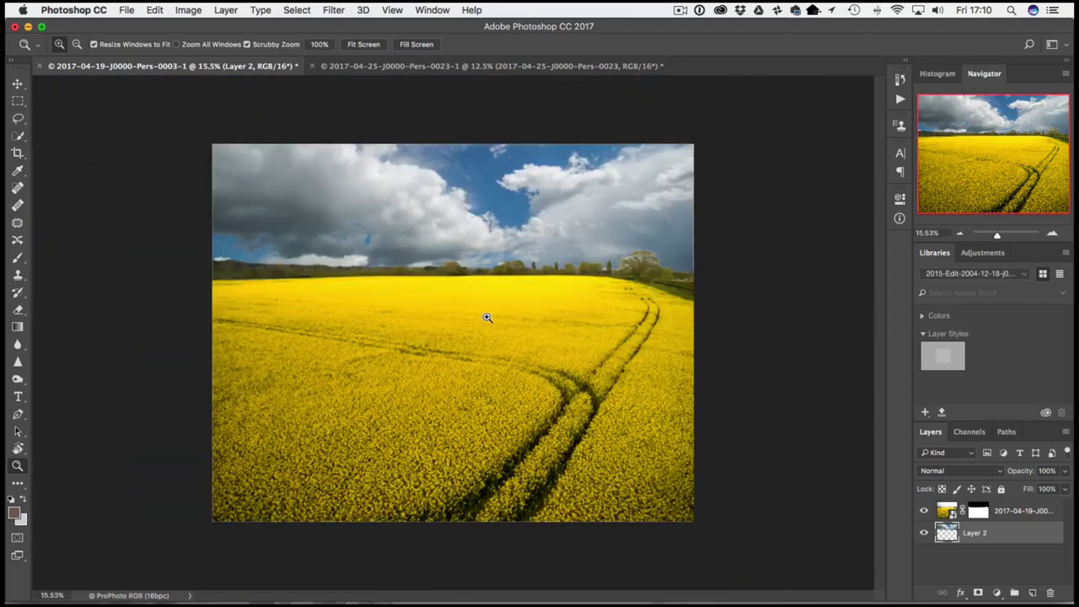
pyautogui.click(980, 509)
pyautogui.click(1022, 536)
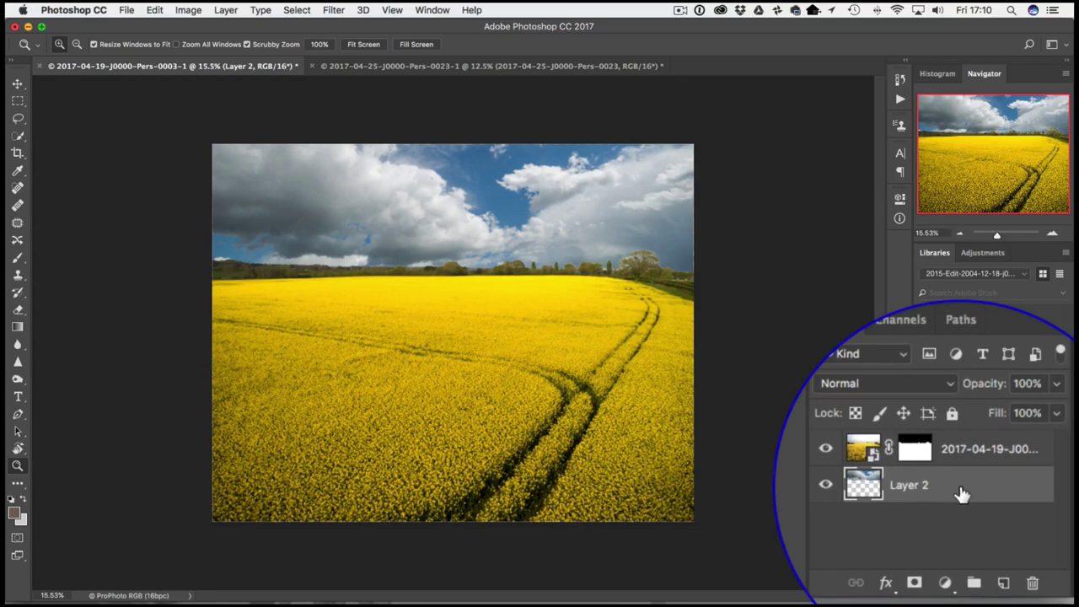
# Add a Curves adjustment above Layer 2 with the midtones lifted to brighten the sky
pyautogui.click(945, 583)
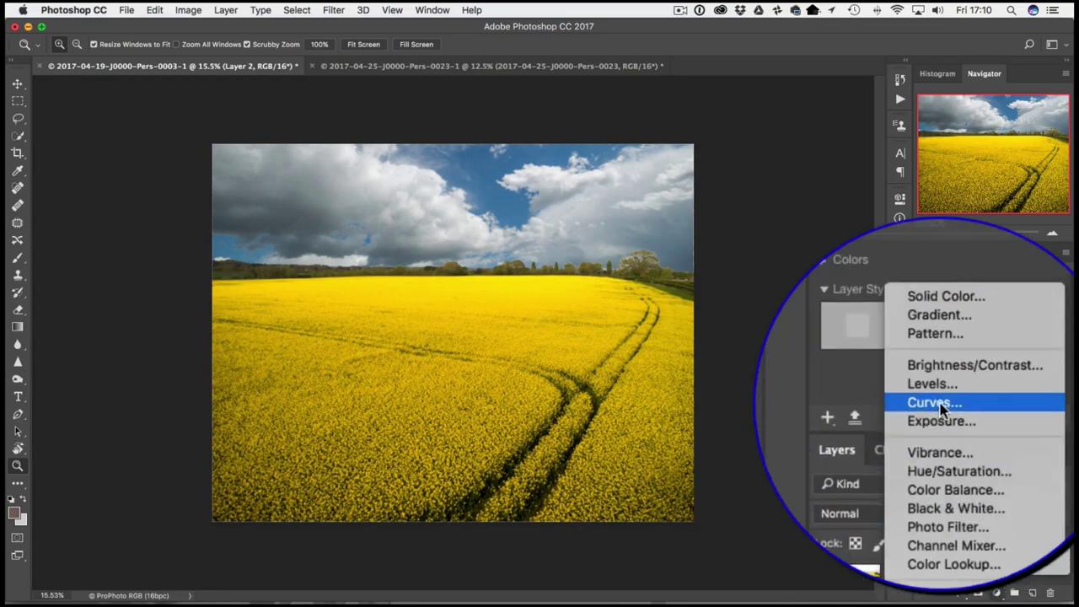
pyautogui.click(939, 403)
pyautogui.moveTo(713, 293); pyautogui.dragTo(705, 280)
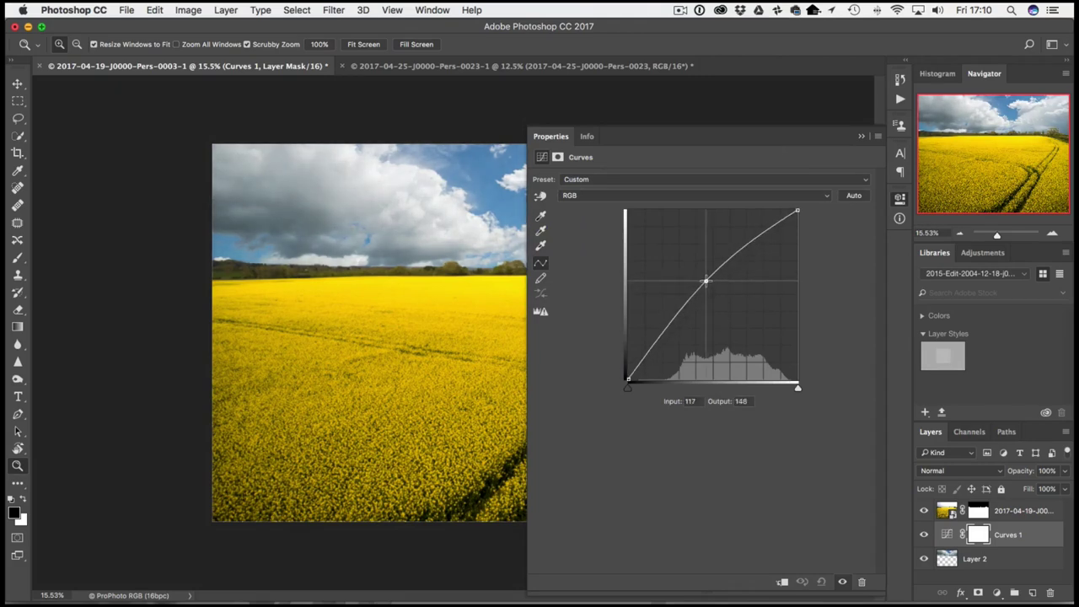
pyautogui.click(862, 136)
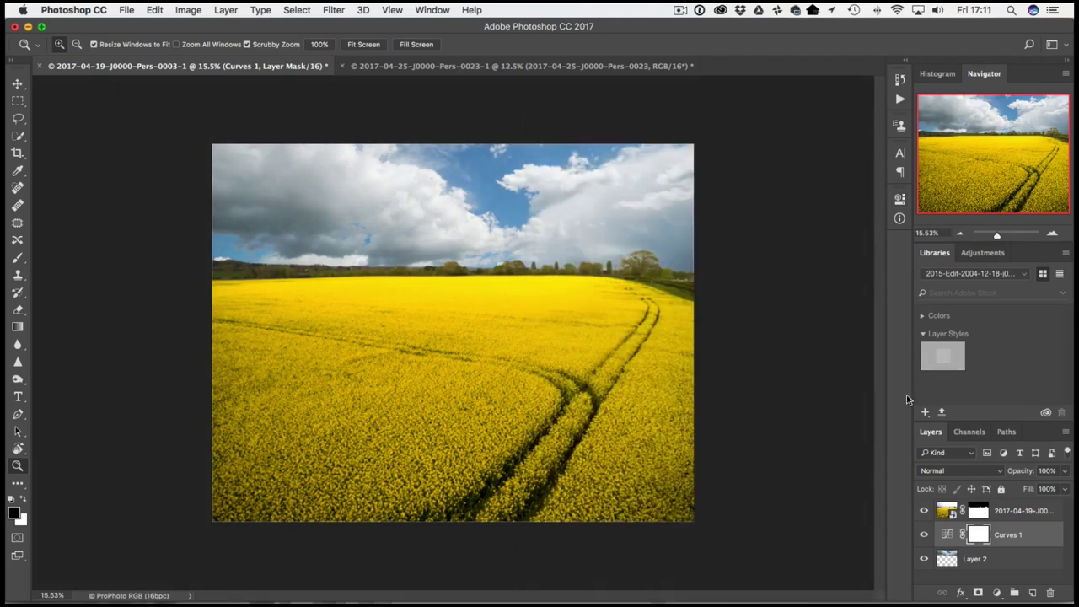
# Toggle the Curves 1 visibility off and on twice to compare before and after
pyautogui.click(923, 534)
pyautogui.click(924, 535)
pyautogui.click(924, 534)
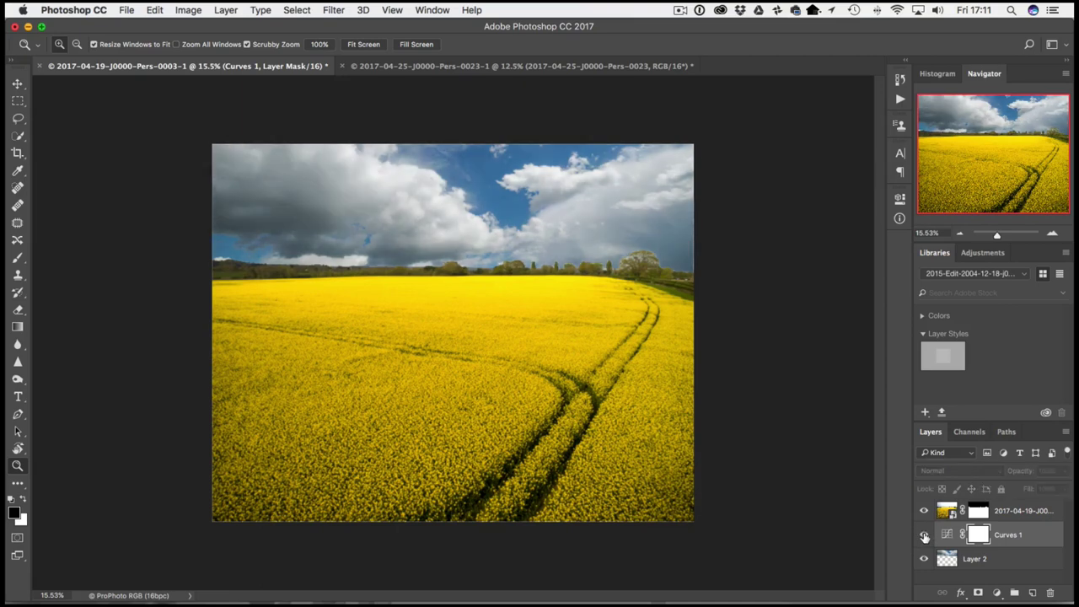
pyautogui.click(924, 534)
# Target the field photo's mask and set the Gradient tool to Foreground to Transparent
pyautogui.moveTo(634, 261); pyautogui.dragTo(681, 248)
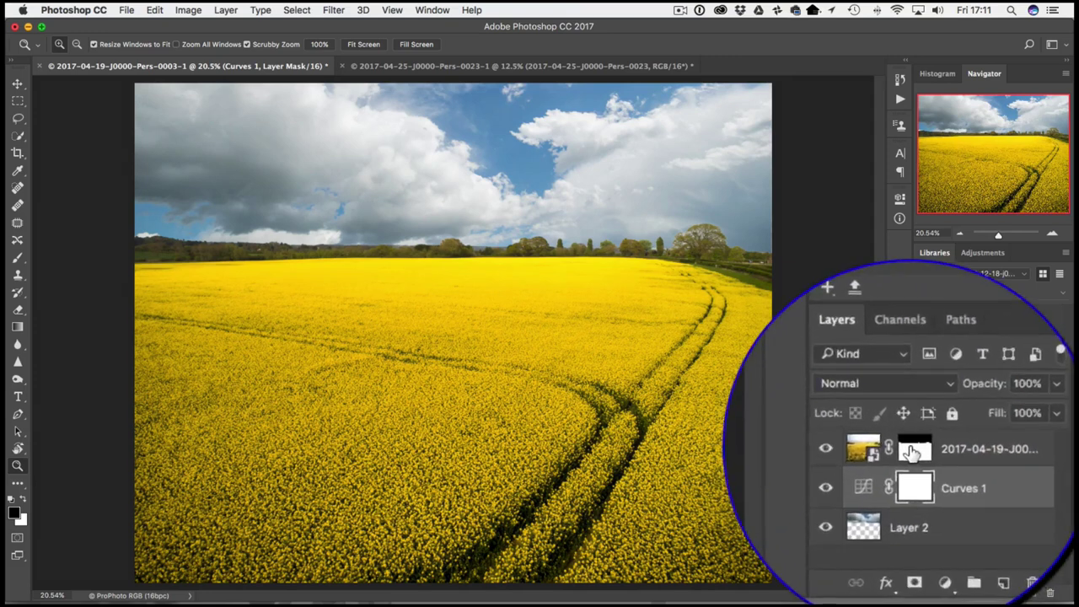
pyautogui.click(976, 511)
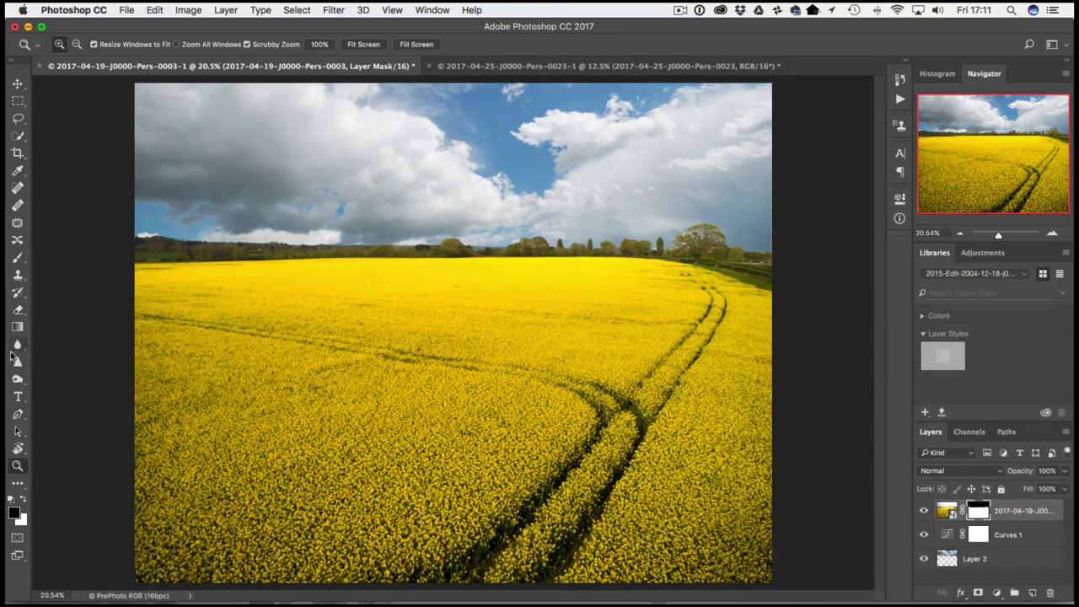
pyautogui.click(17, 326)
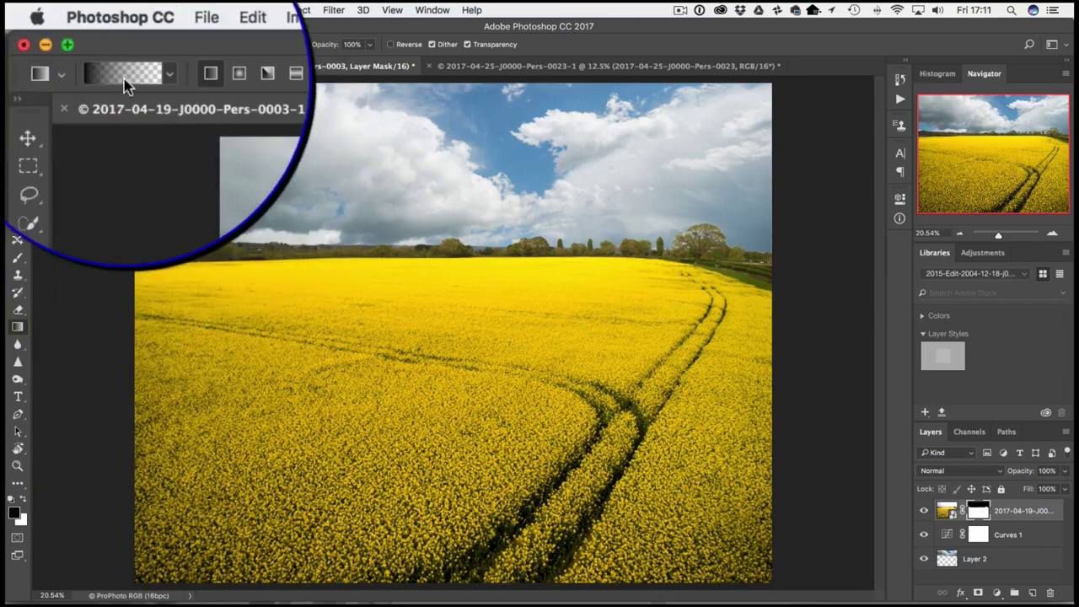
pyautogui.click(123, 82)
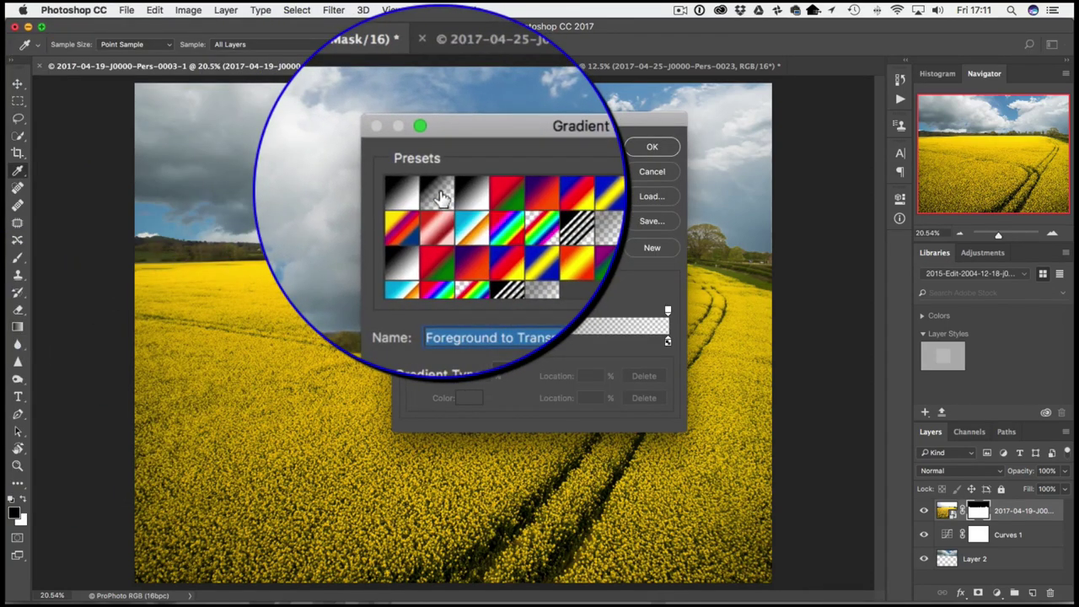
pyautogui.click(652, 147)
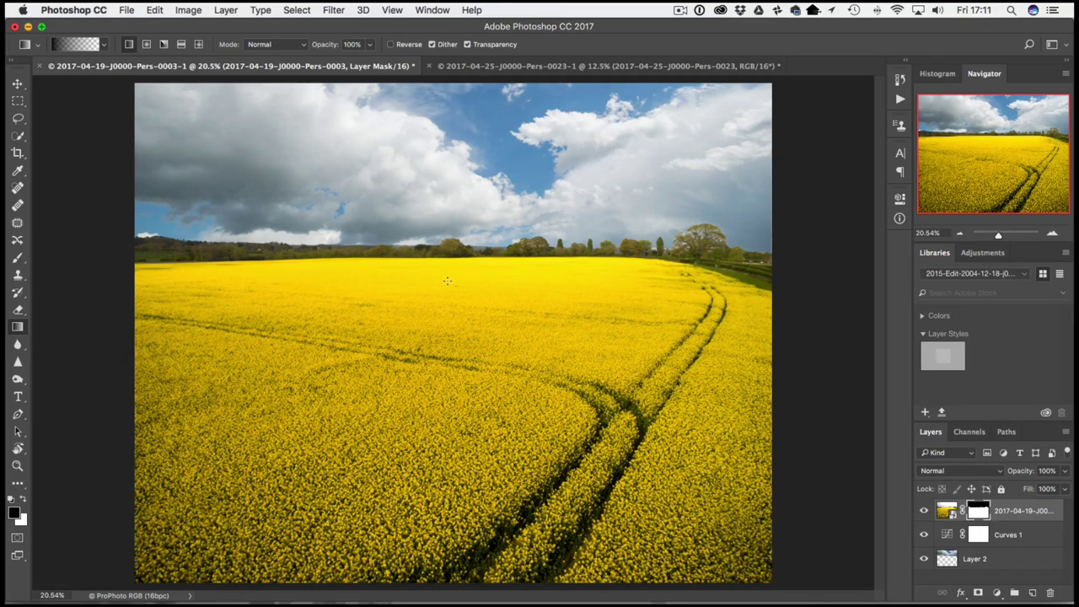
# Draw a white gradient on the field mask from the field up into the sky, then check the mask alone
pyautogui.press('x')
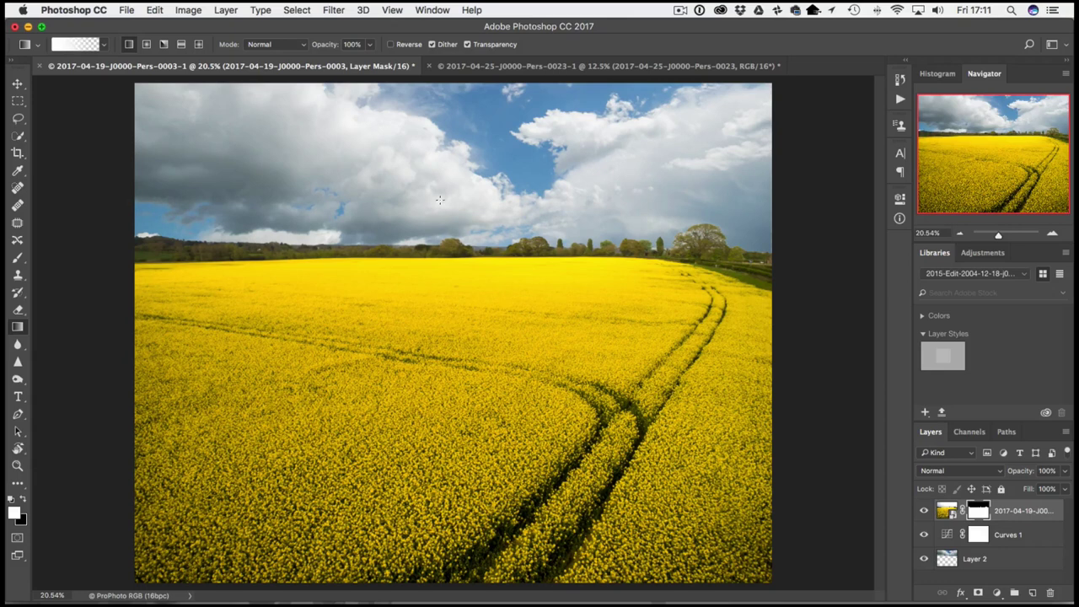
pyautogui.moveTo(451, 280); pyautogui.dragTo(443, 178)
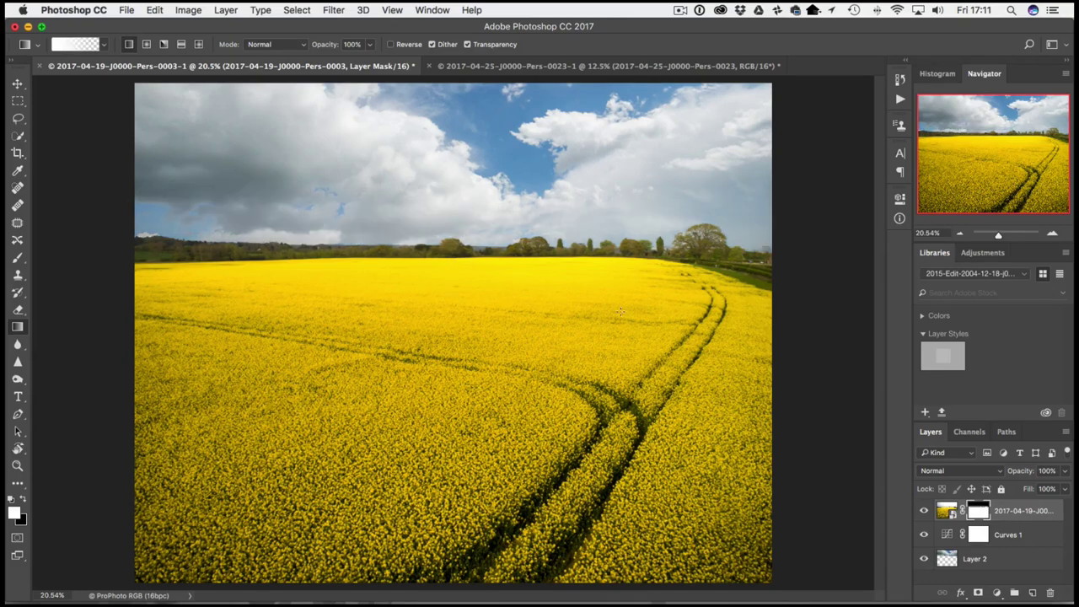
pyautogui.moveTo(711, 313); pyautogui.dragTo(710, 125)
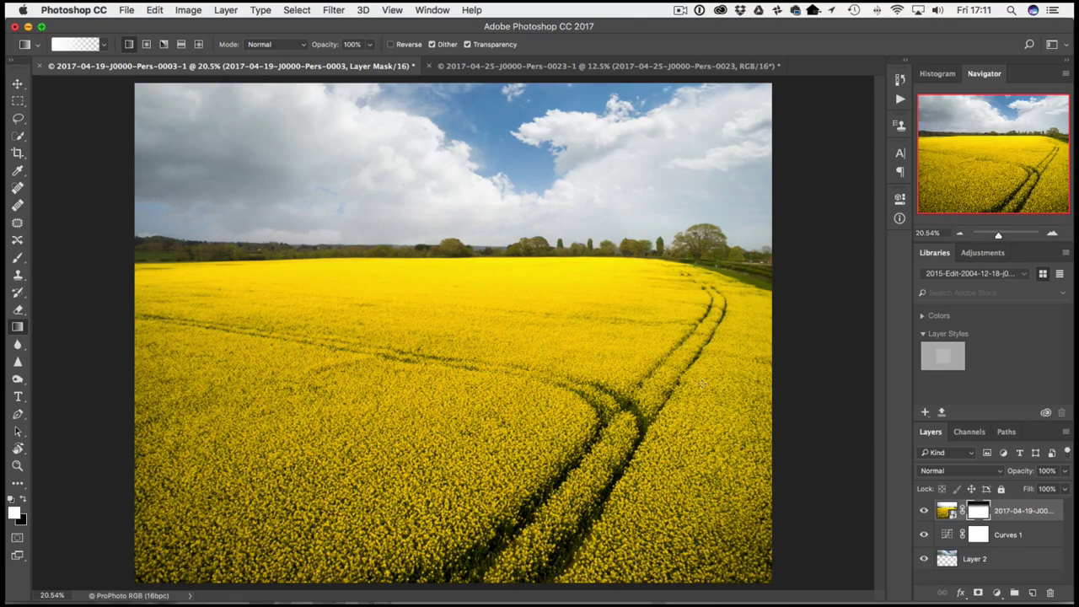
pyautogui.keyDown('alt'); pyautogui.click(976, 510); pyautogui.keyUp('alt')
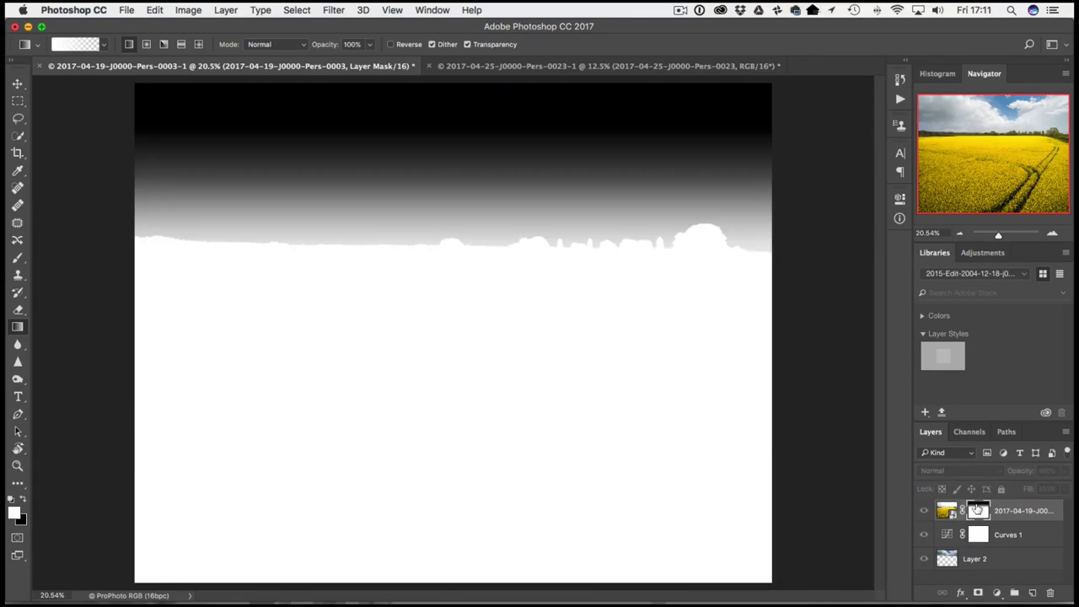
pyautogui.keyDown('alt'); pyautogui.click(976, 509); pyautogui.keyUp('alt')
pyautogui.keyDown('alt'); pyautogui.click(976, 510); pyautogui.keyUp('alt')
pyautogui.keyDown('alt'); pyautogui.click(976, 509); pyautogui.keyUp('alt')
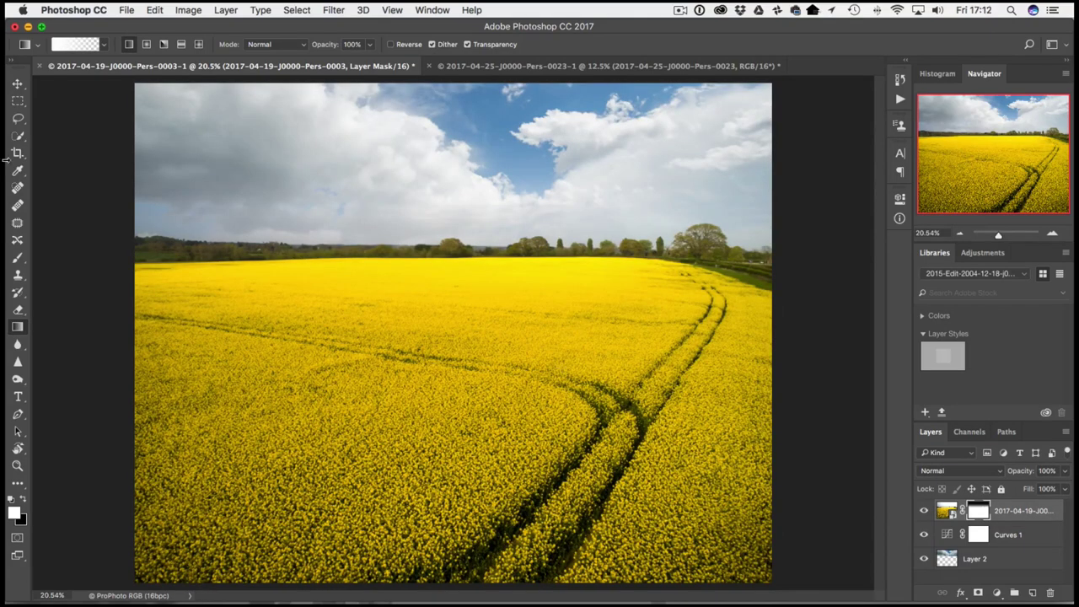
pyautogui.click(17, 465)
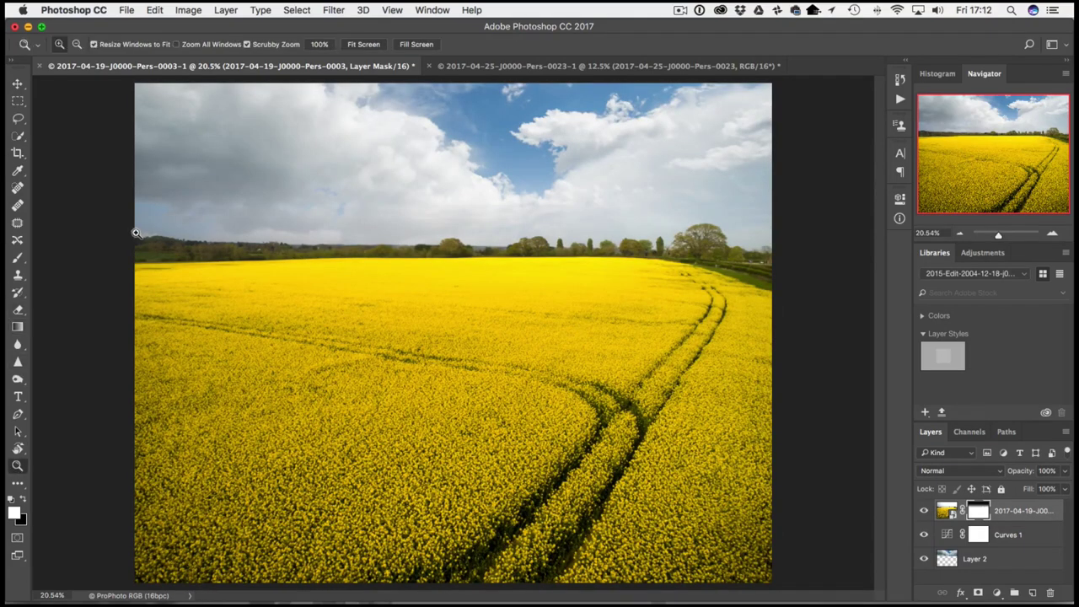
pyautogui.moveTo(135, 233); pyautogui.dragTo(320, 289)
pyautogui.moveTo(590, 294); pyautogui.dragTo(470, 289)
pyautogui.moveTo(773, 304); pyautogui.dragTo(509, 307)
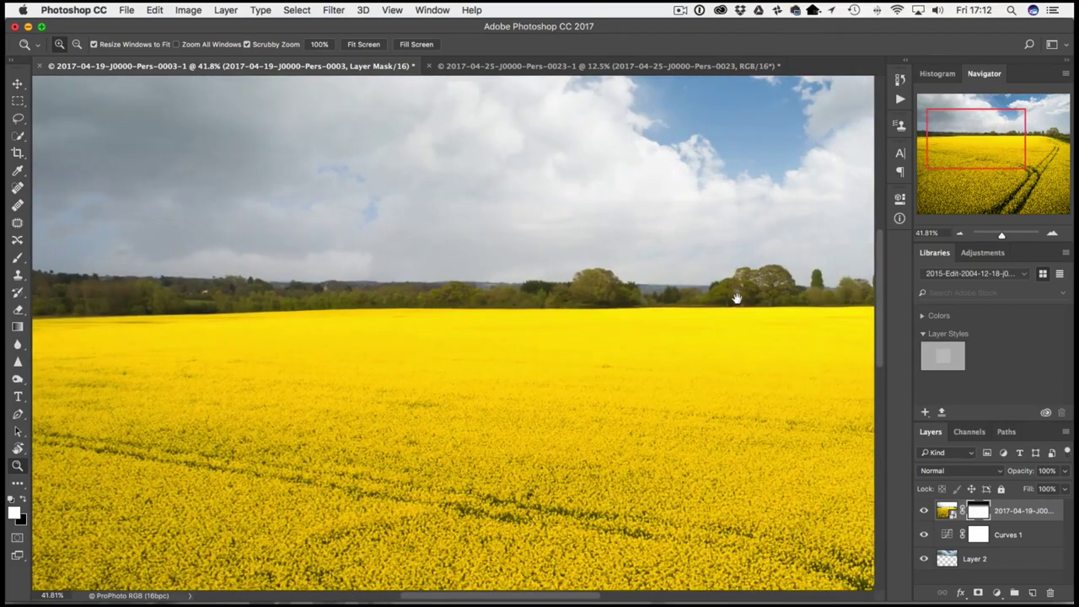
pyautogui.moveTo(734, 296); pyautogui.dragTo(590, 303)
pyautogui.moveTo(696, 299); pyautogui.dragTo(553, 300)
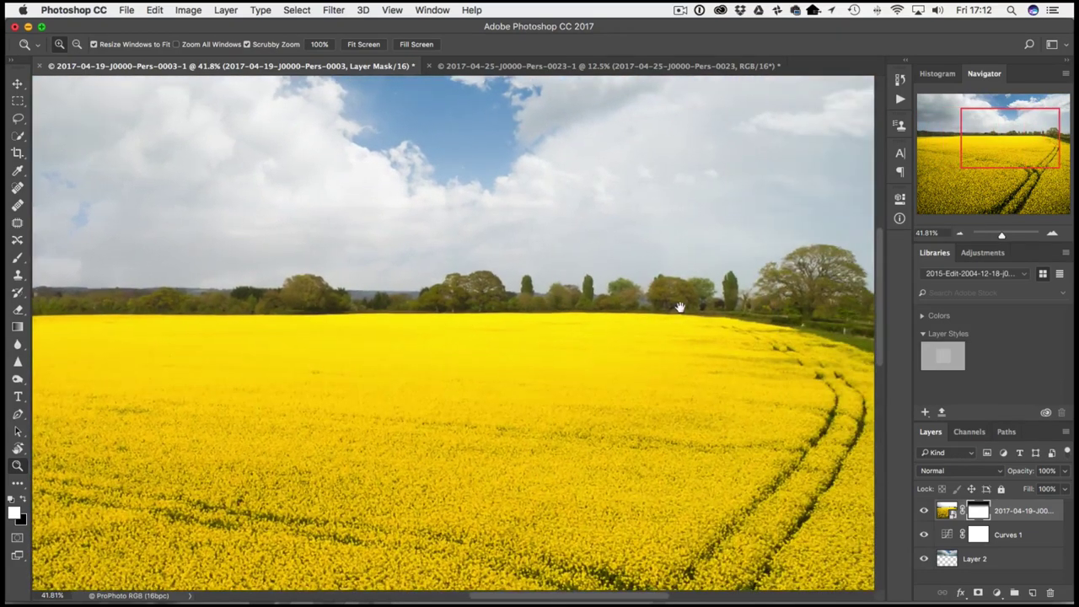
pyautogui.moveTo(680, 307); pyautogui.dragTo(509, 308)
pyautogui.moveTo(670, 306); pyautogui.dragTo(765, 309)
pyautogui.moveTo(626, 337); pyautogui.dragTo(591, 287)
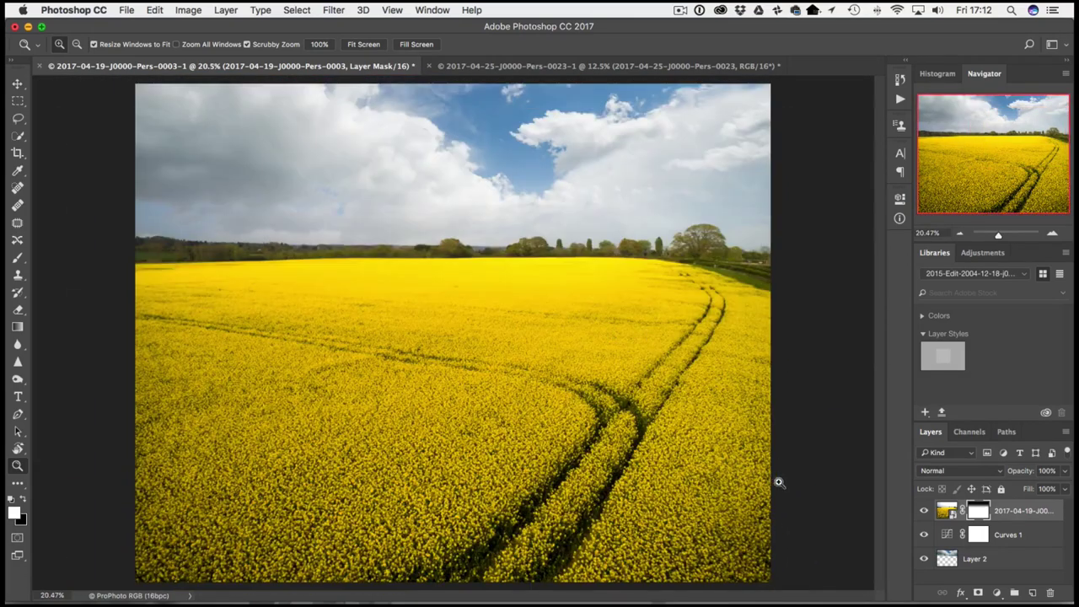
pyautogui.click(973, 536)
# Reshape the Curves 1 RGB curve upward with a midtone point and a highlight point
pyautogui.doubleClick(945, 534)
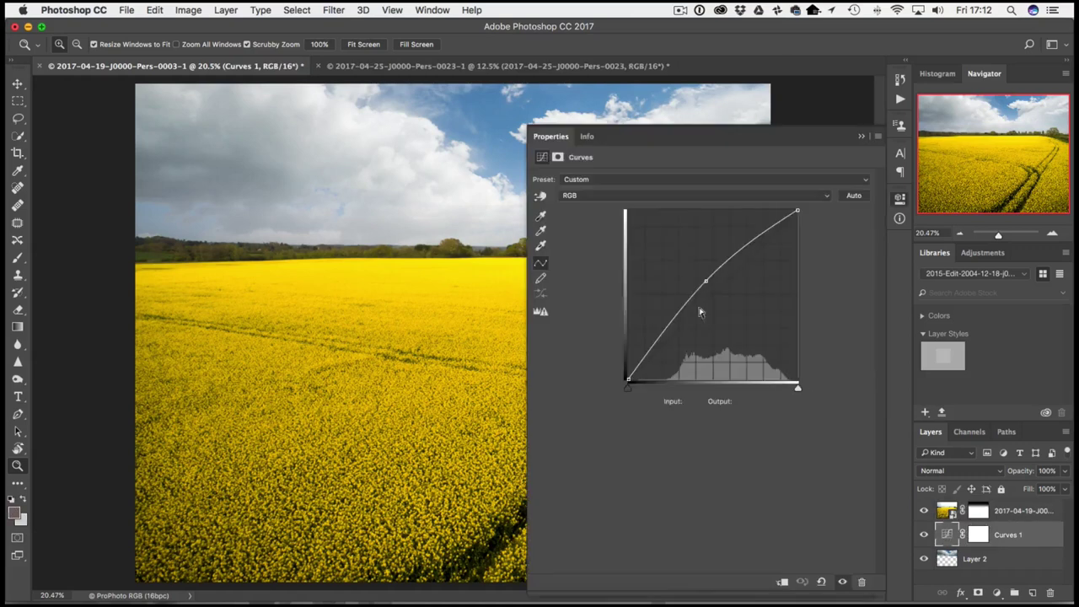
pyautogui.click(706, 284)
pyautogui.moveTo(708, 285); pyautogui.dragTo(683, 296)
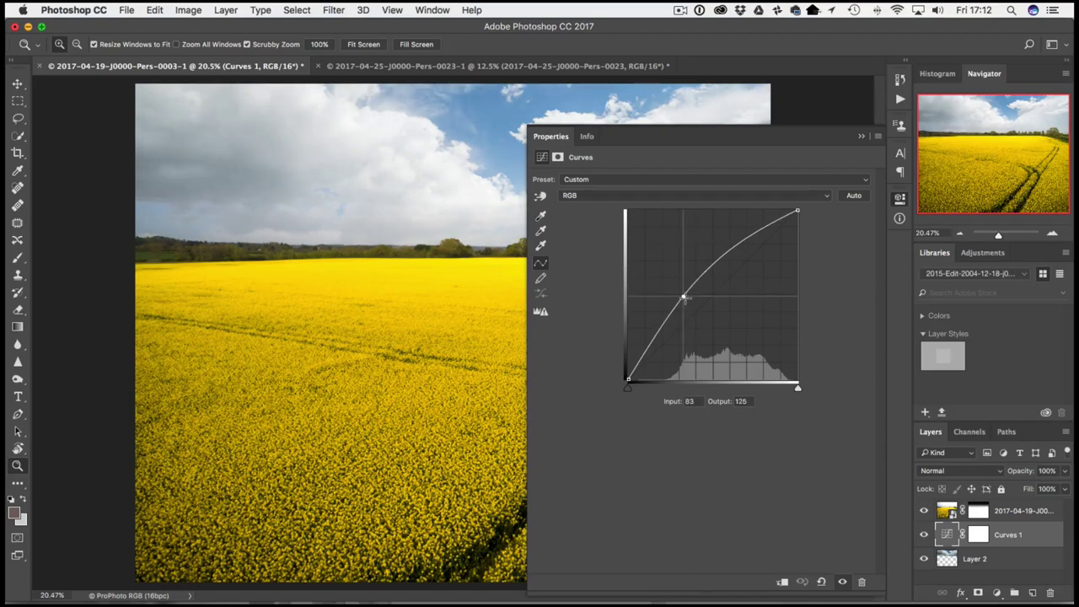
pyautogui.click(740, 242)
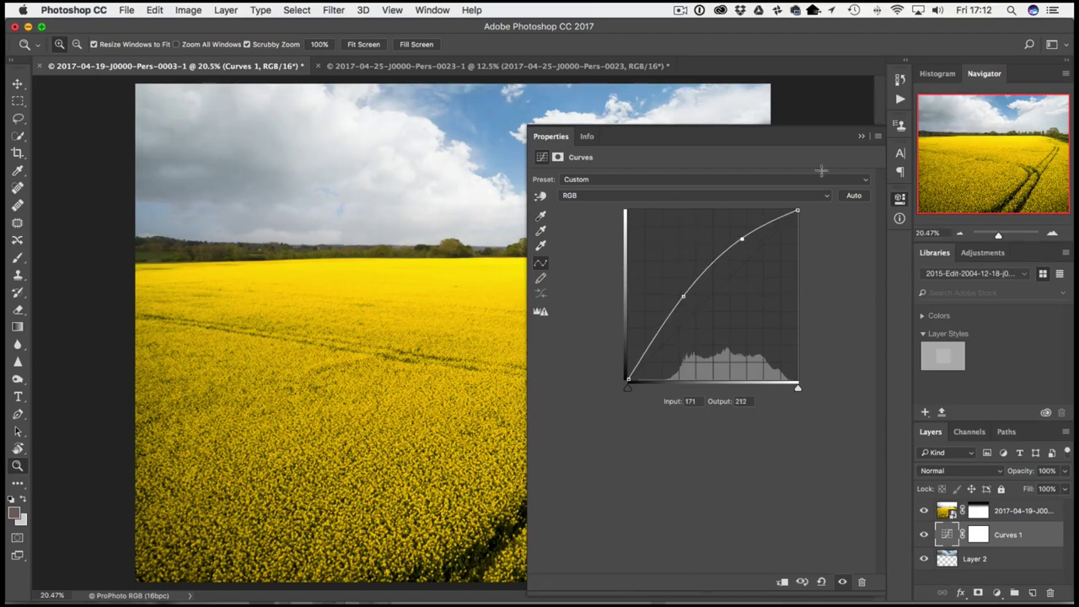
pyautogui.click(861, 135)
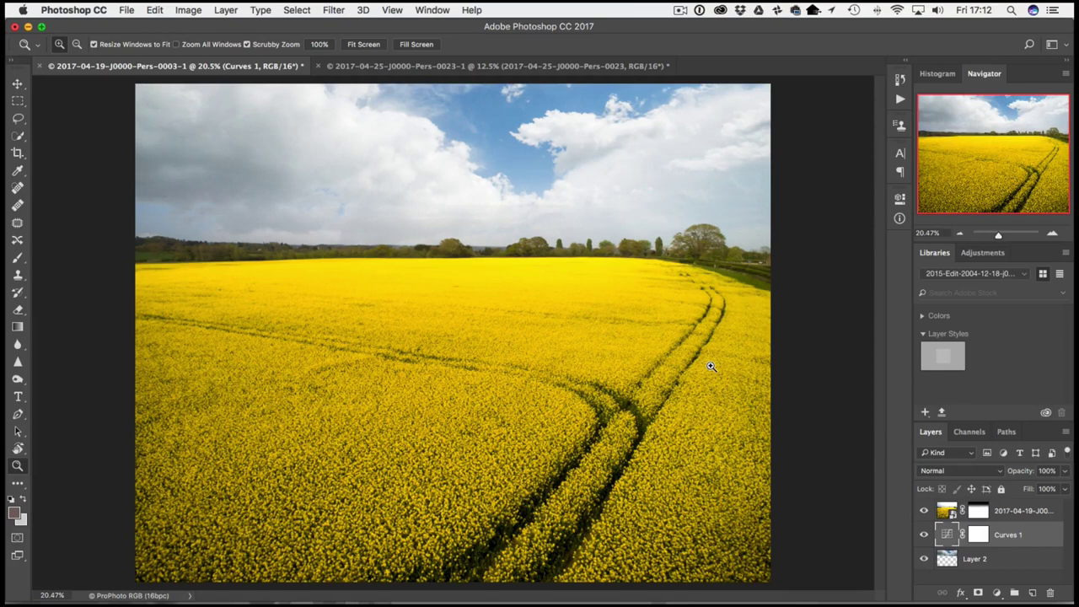
pyautogui.click(1014, 514)
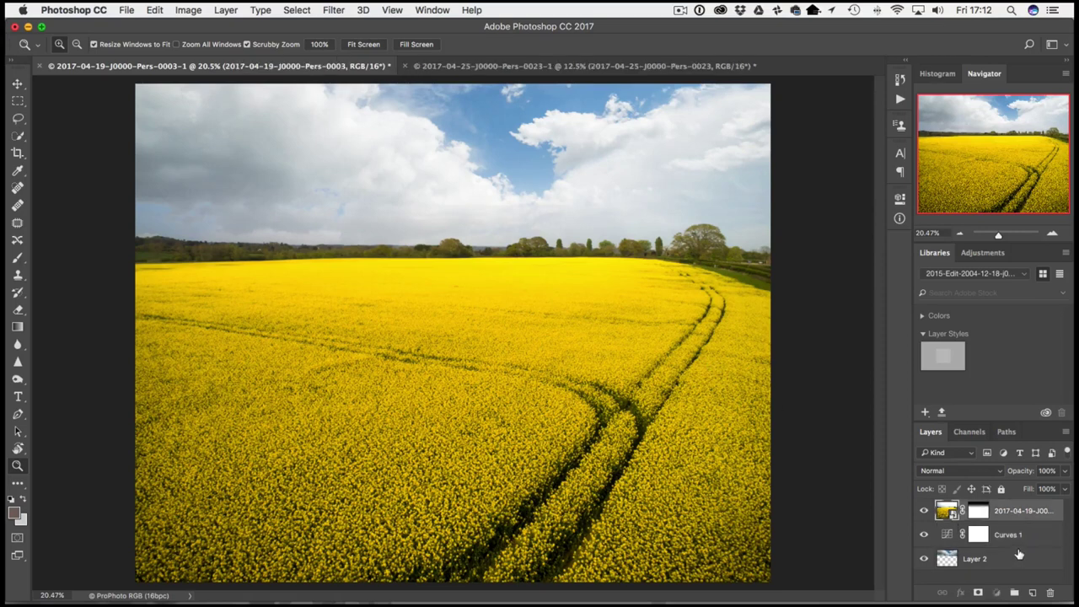
pyautogui.keyDown('shift'); pyautogui.click(1018, 554); pyautogui.keyUp('shift')
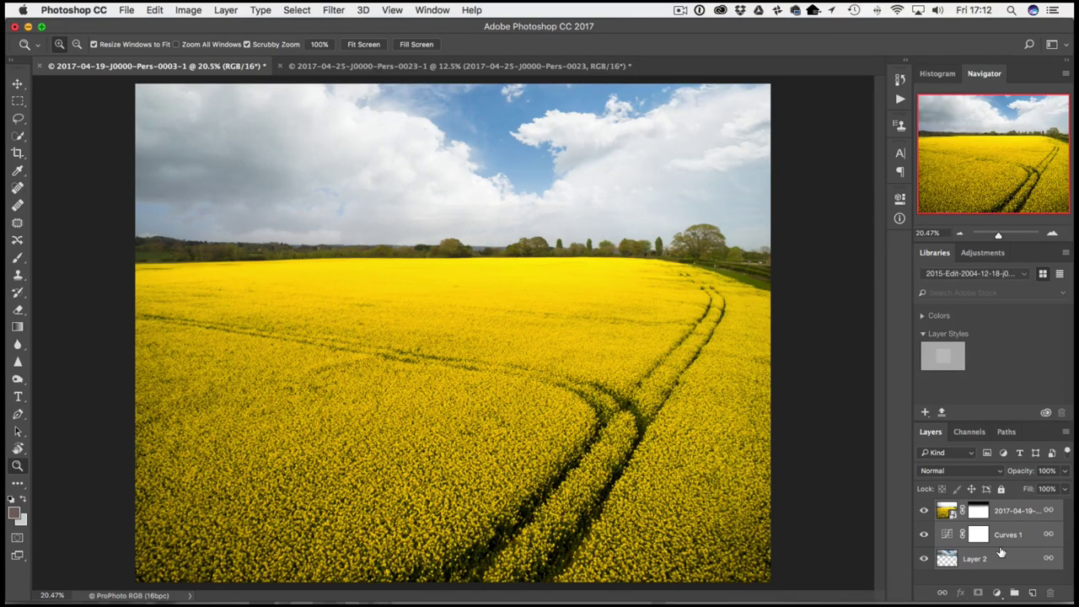
pyautogui.click(976, 512)
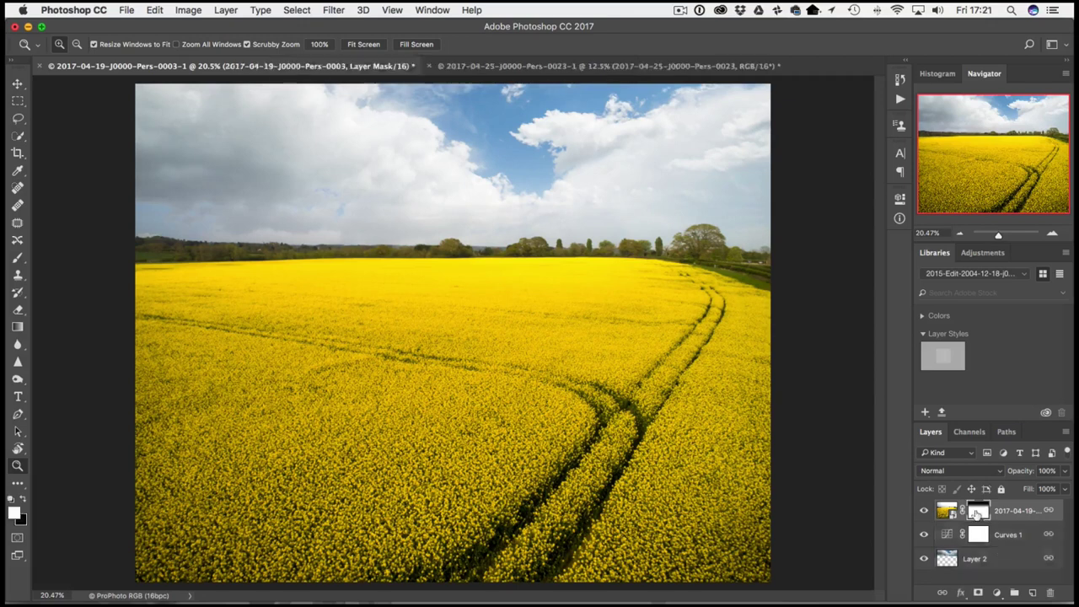
pyautogui.rightClick(978, 513)
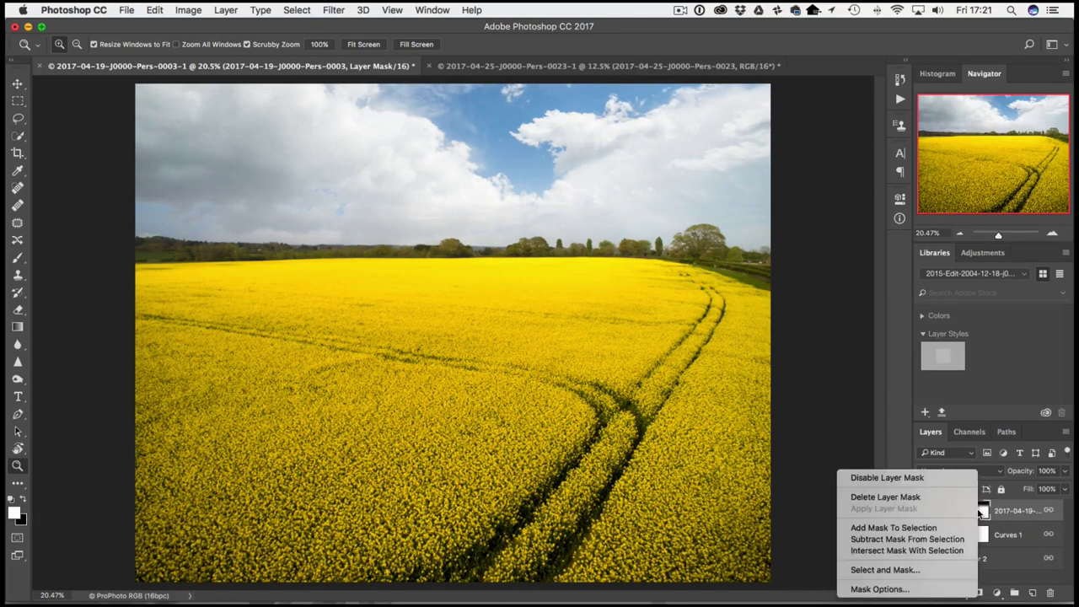
pyautogui.click(916, 477)
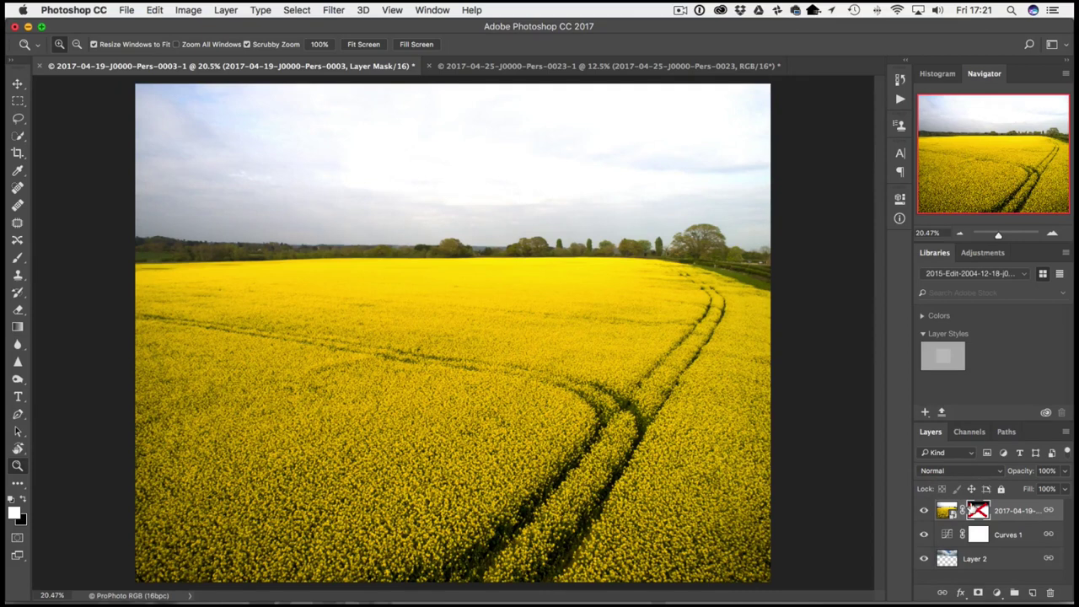
pyautogui.rightClick(979, 511)
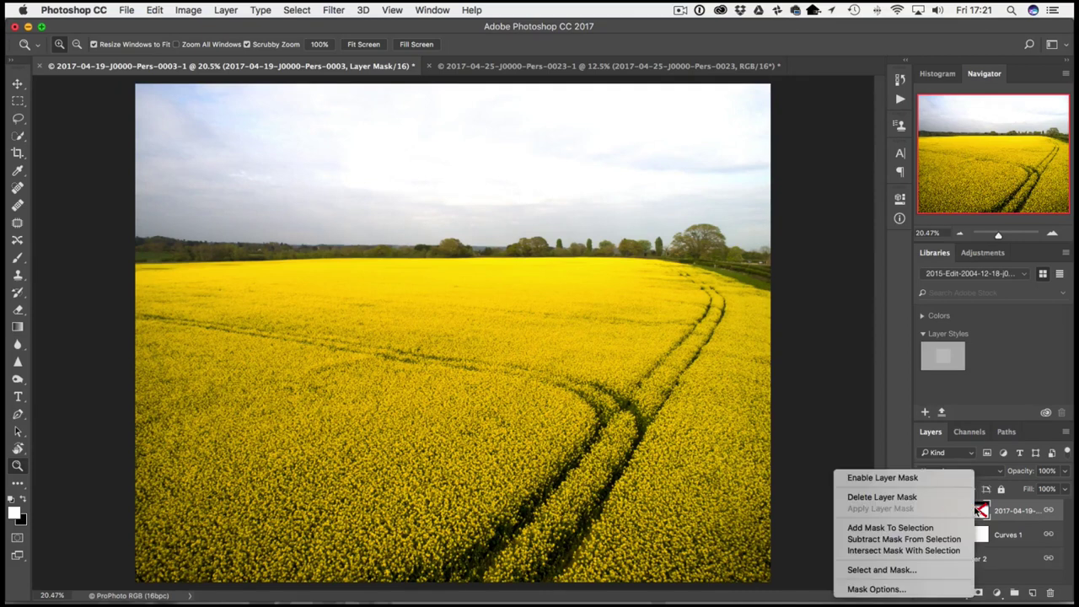
pyautogui.click(914, 478)
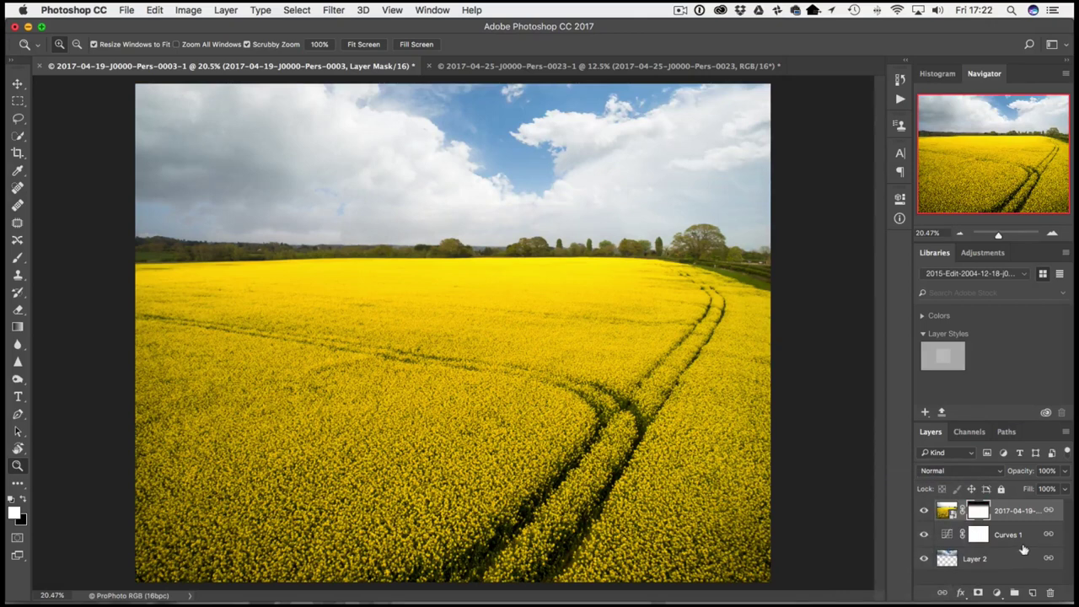
pyautogui.click(975, 559)
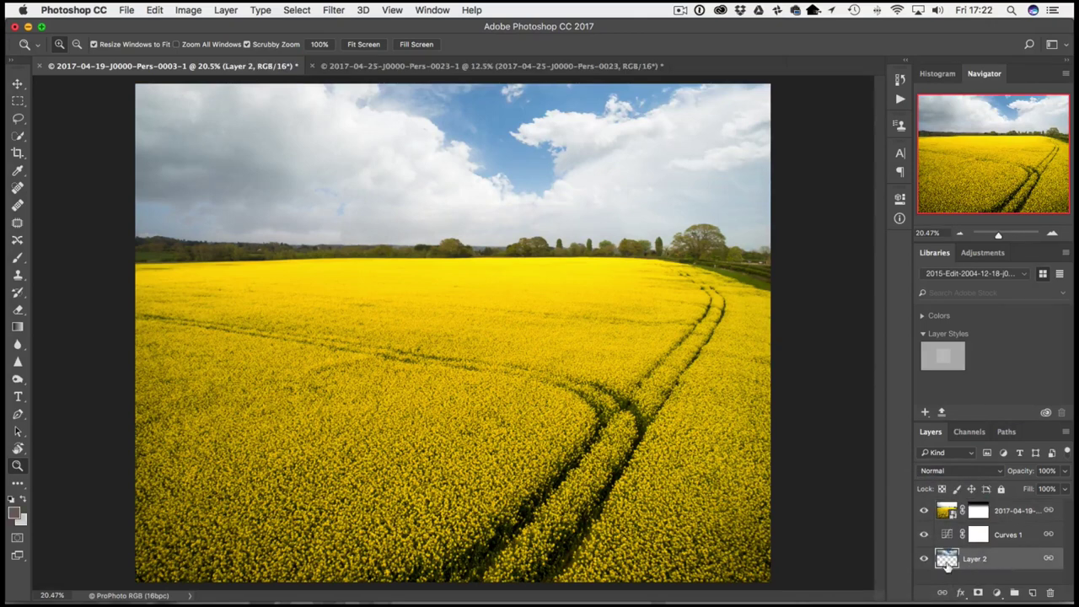